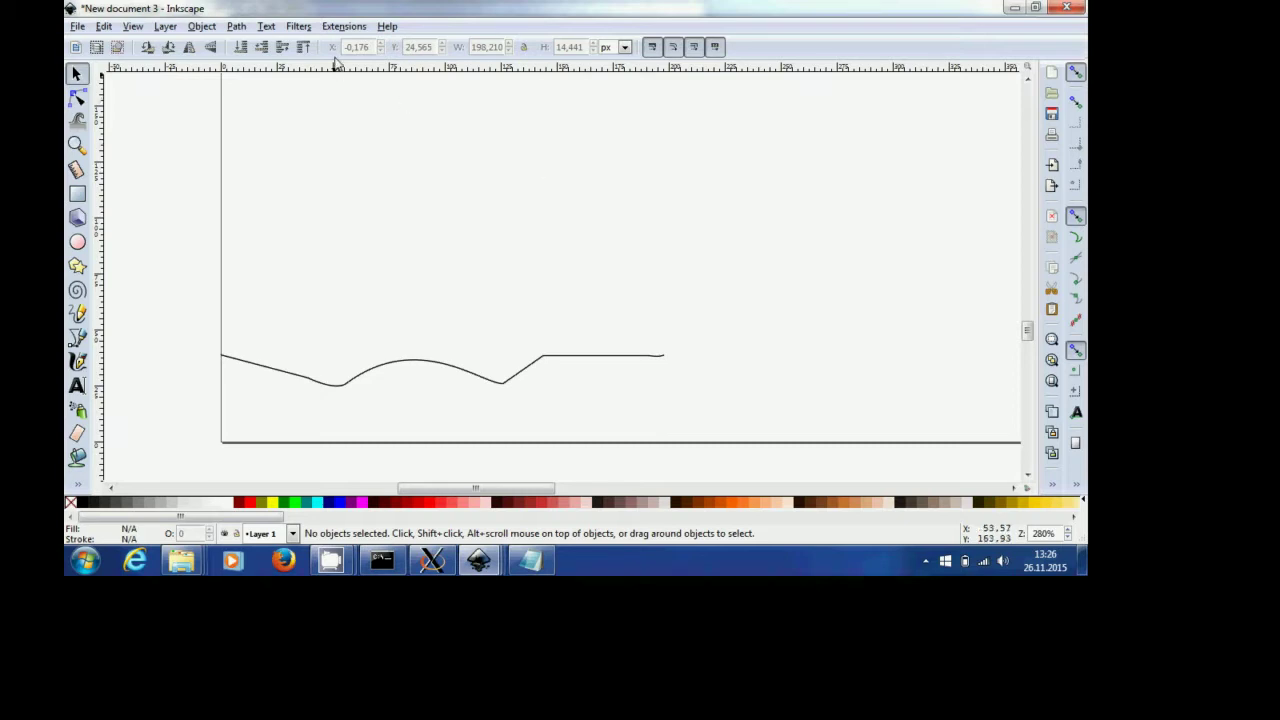
# Glance at the Extensions menu and the AXIS toolpath, then return to the lathe profile document.
pyautogui.click(358, 28)
pyautogui.moveTo(373, 129)
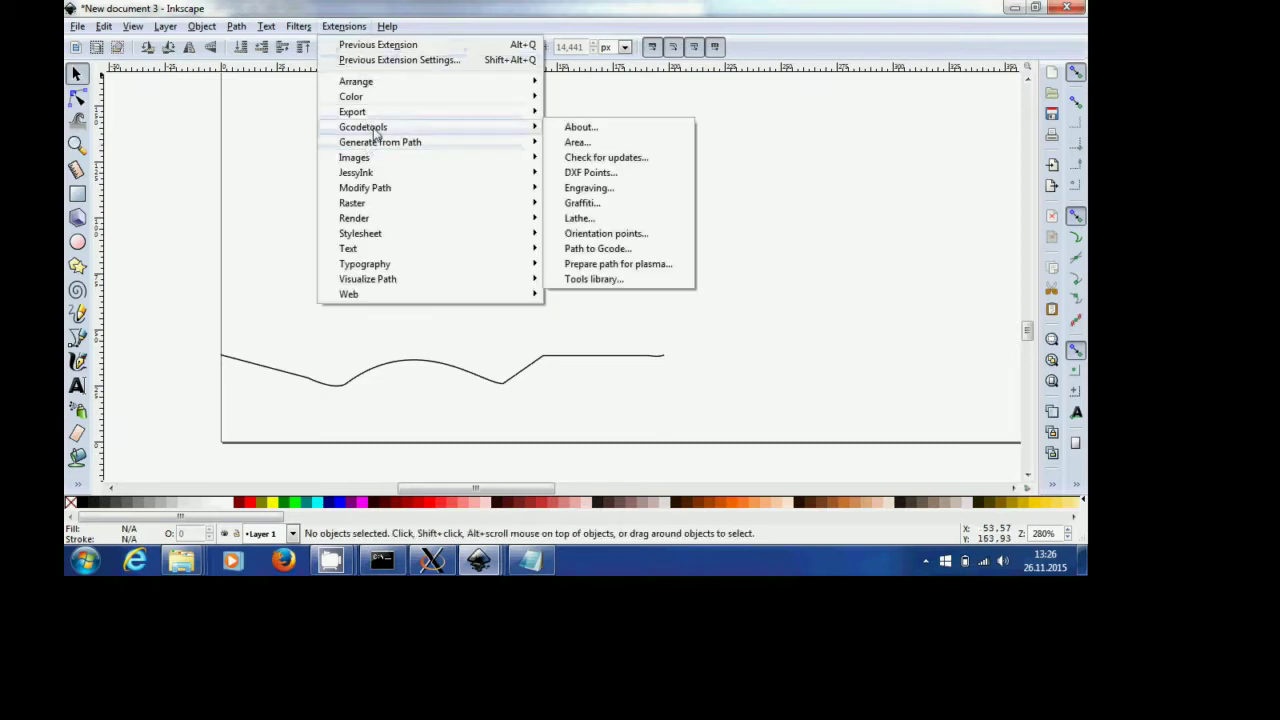
pyautogui.click(276, 150)
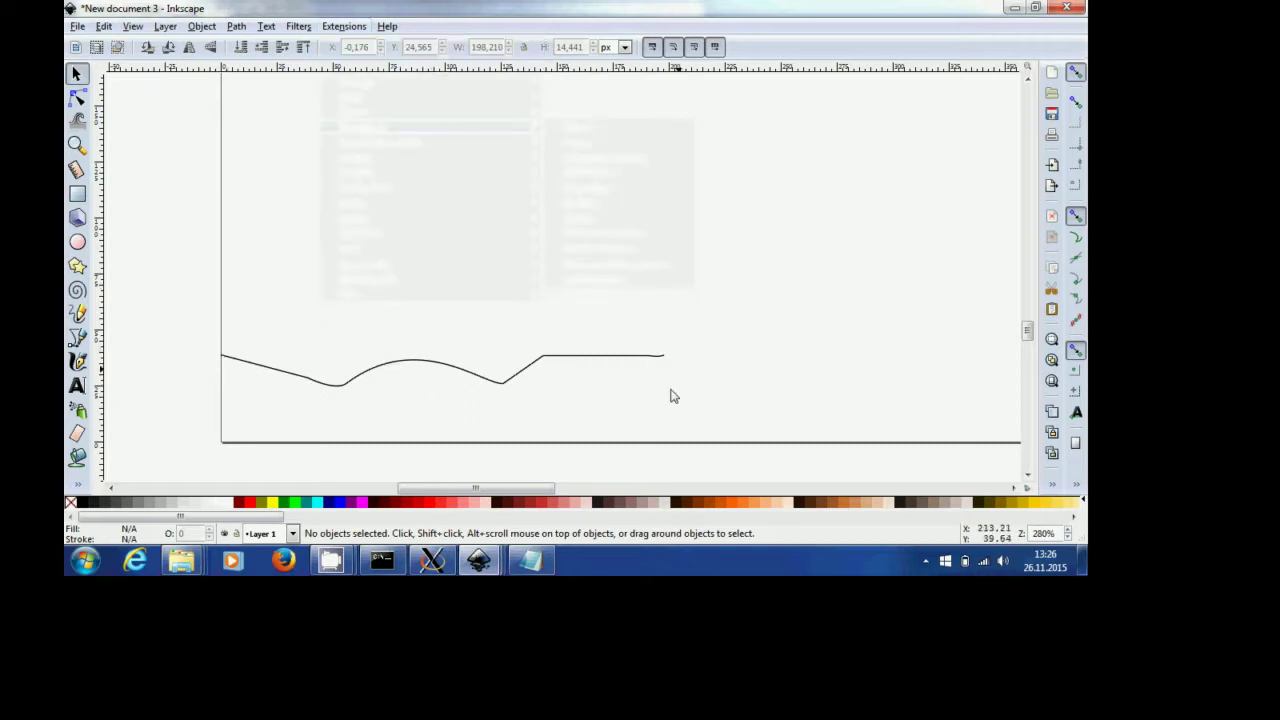
pyautogui.click(438, 562)
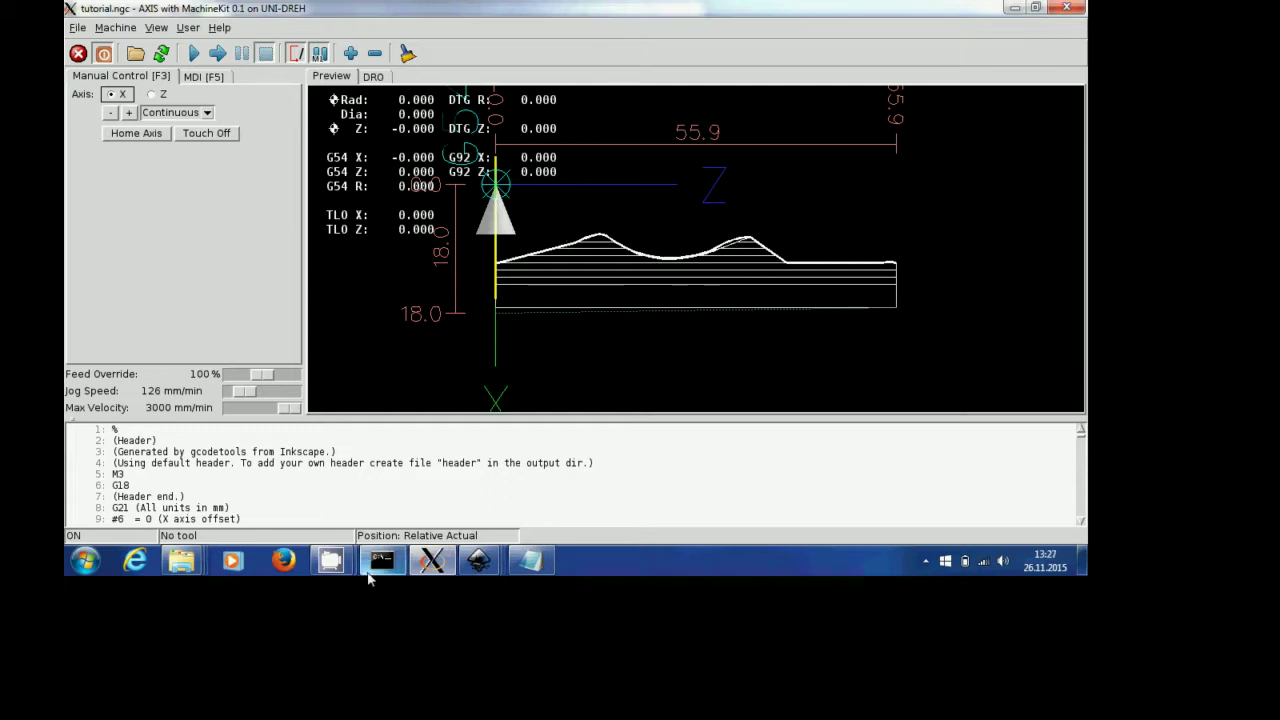
pyautogui.click(479, 561)
pyautogui.click(614, 484)
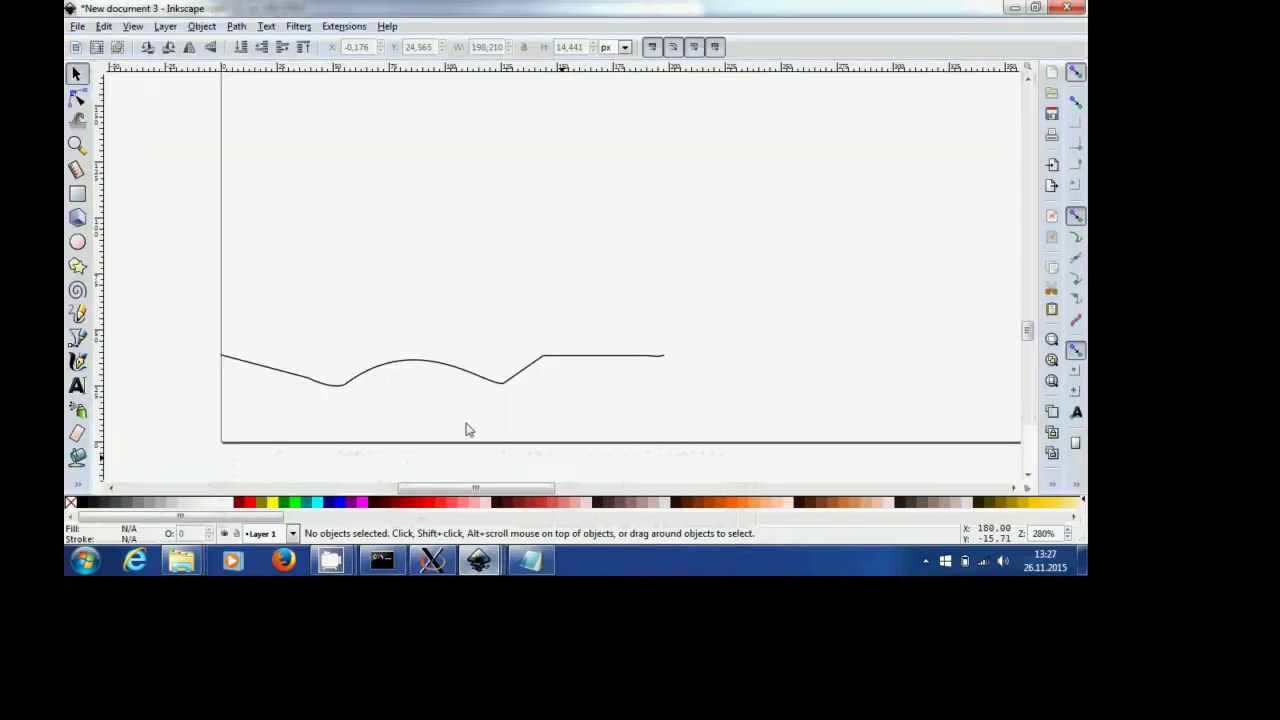
# Add 2-points, mm Gcodetools orientation points for the wavy profile path, marking origin (0.0; 0.0; 0.0).
pyautogui.click(391, 372)
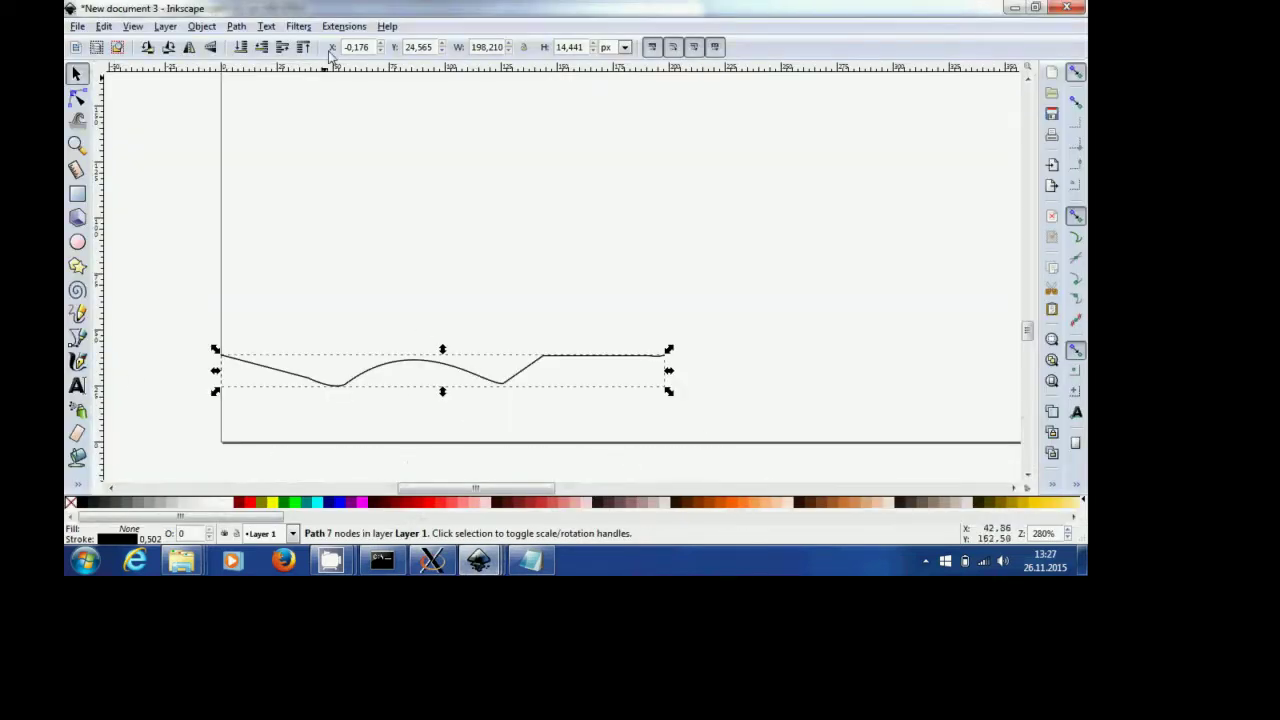
pyautogui.click(344, 26)
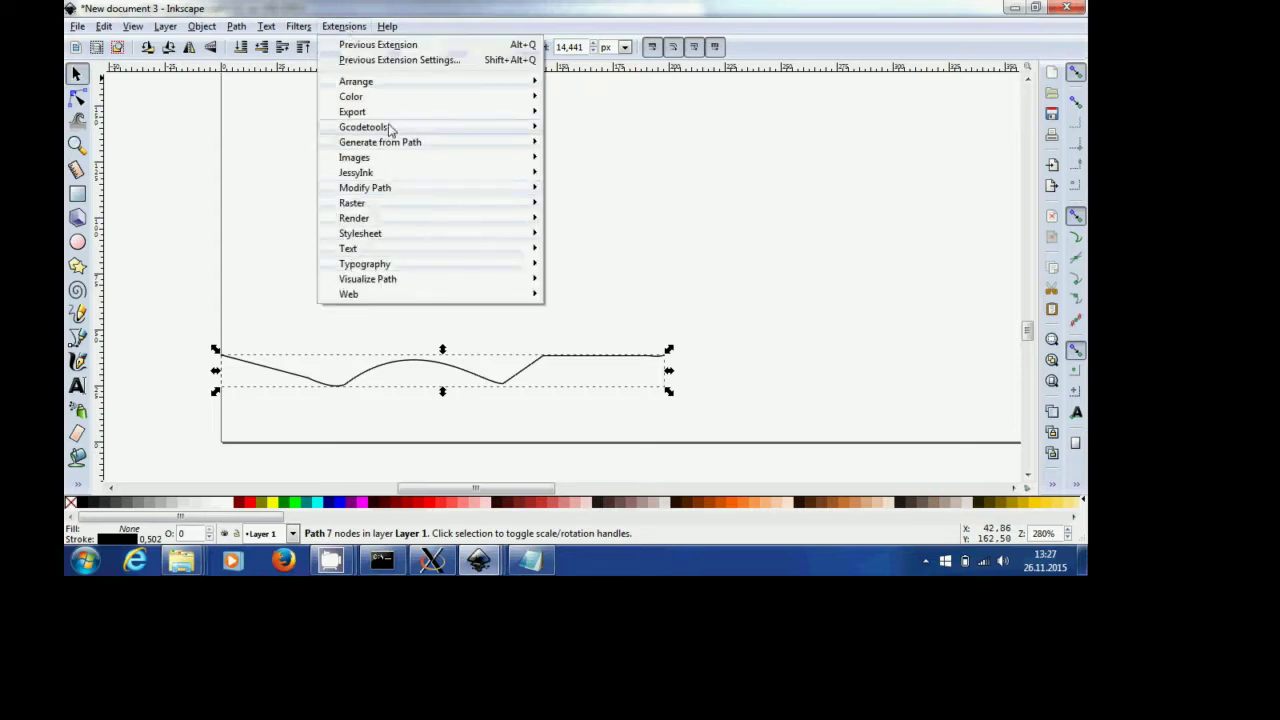
pyautogui.moveTo(380, 127)
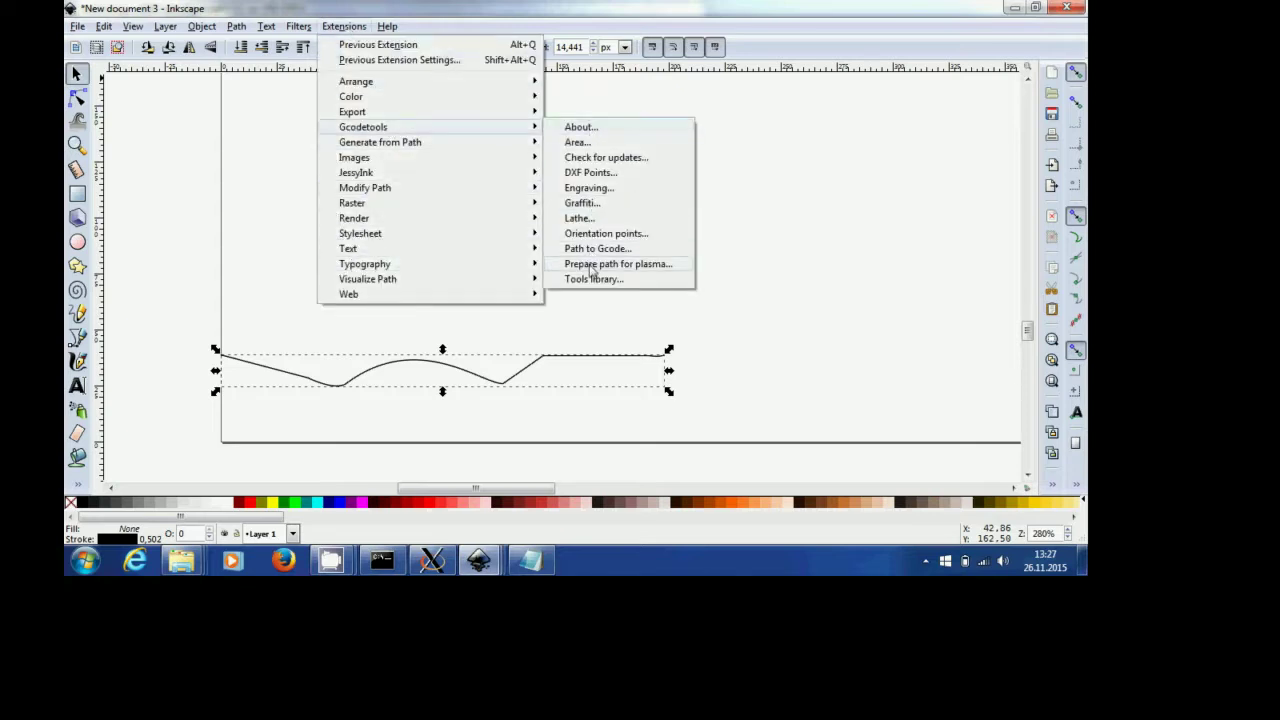
pyautogui.click(598, 234)
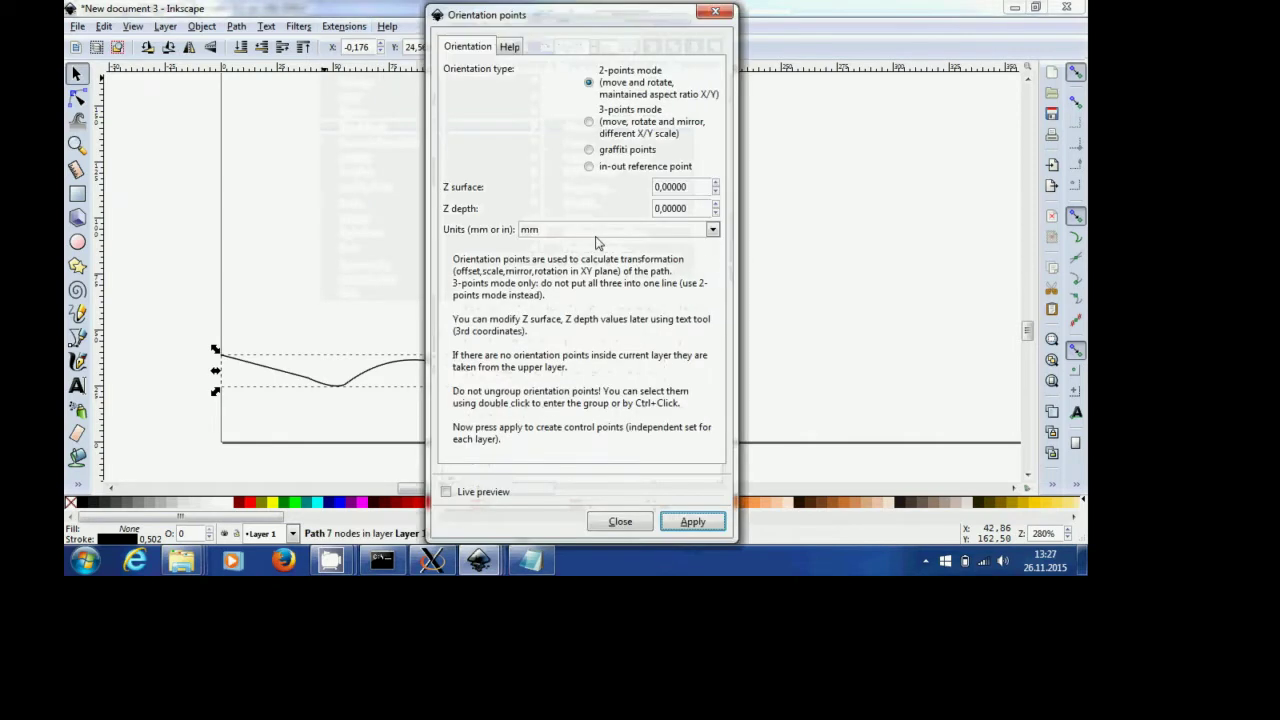
pyautogui.click(680, 523)
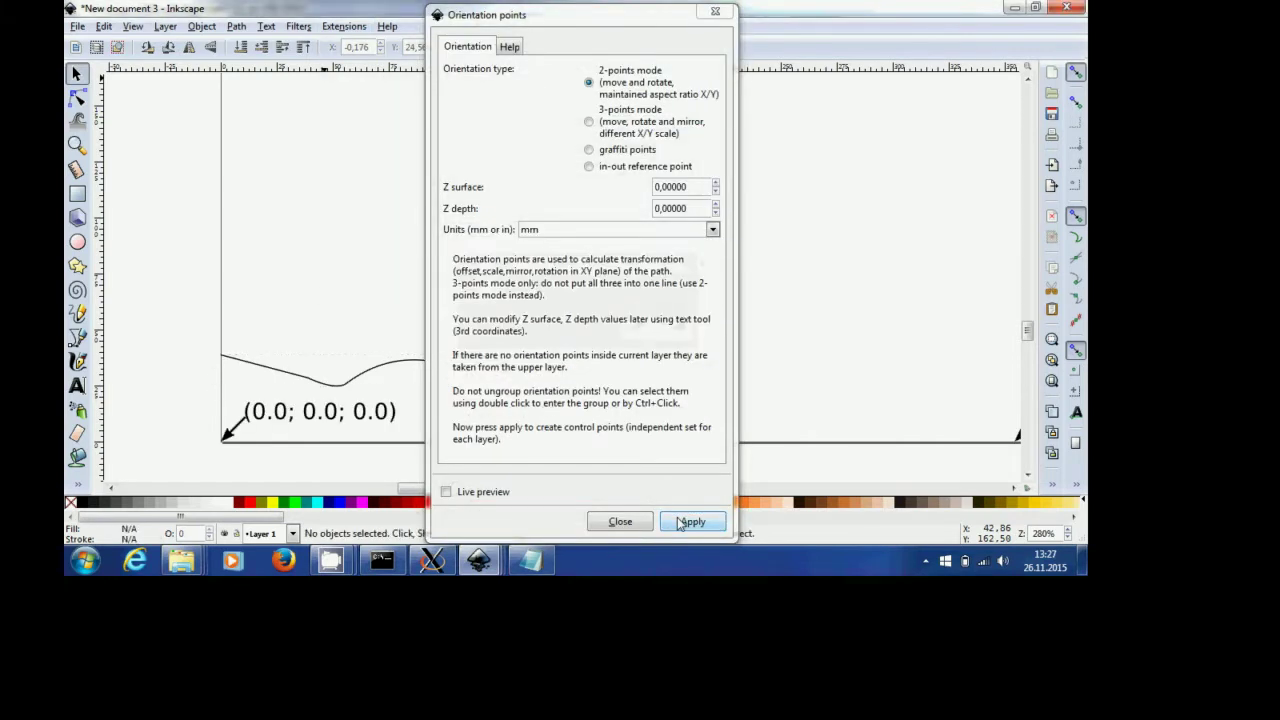
pyautogui.click(618, 522)
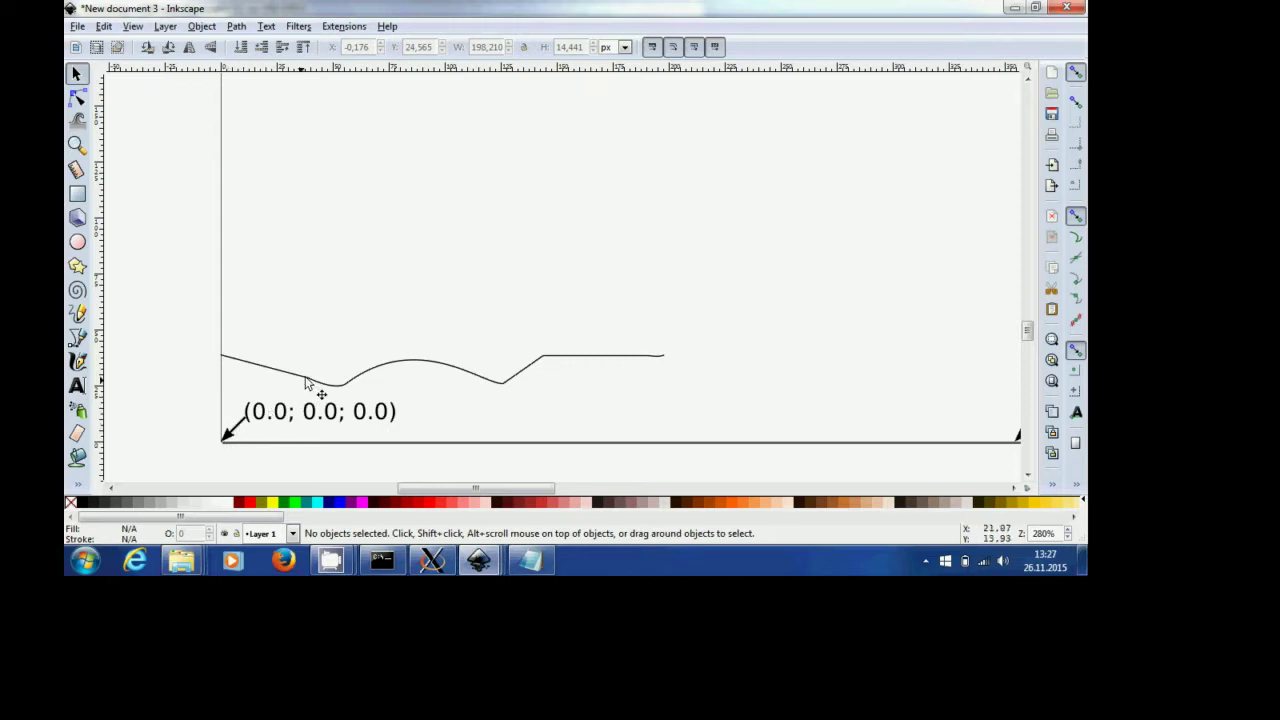
# Create a Gcodetools lathe cutter tool definition for the wavy profile path.
pyautogui.click(343, 384)
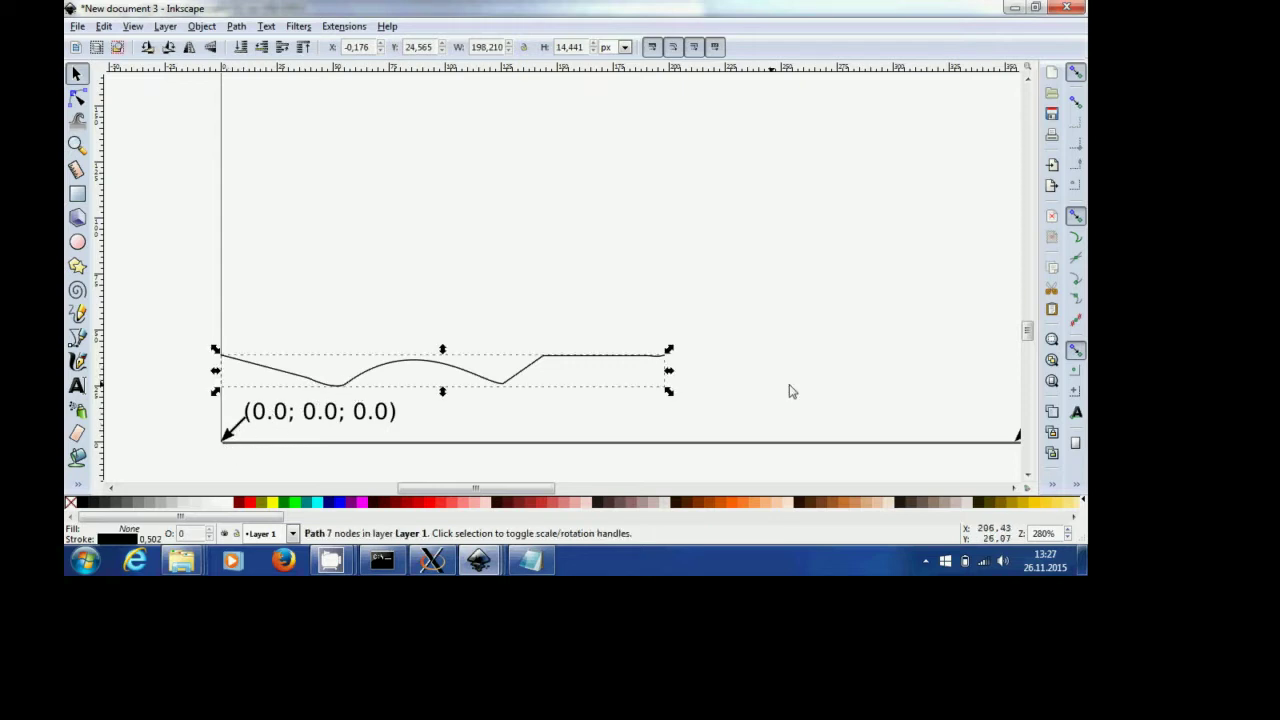
pyautogui.click(350, 27)
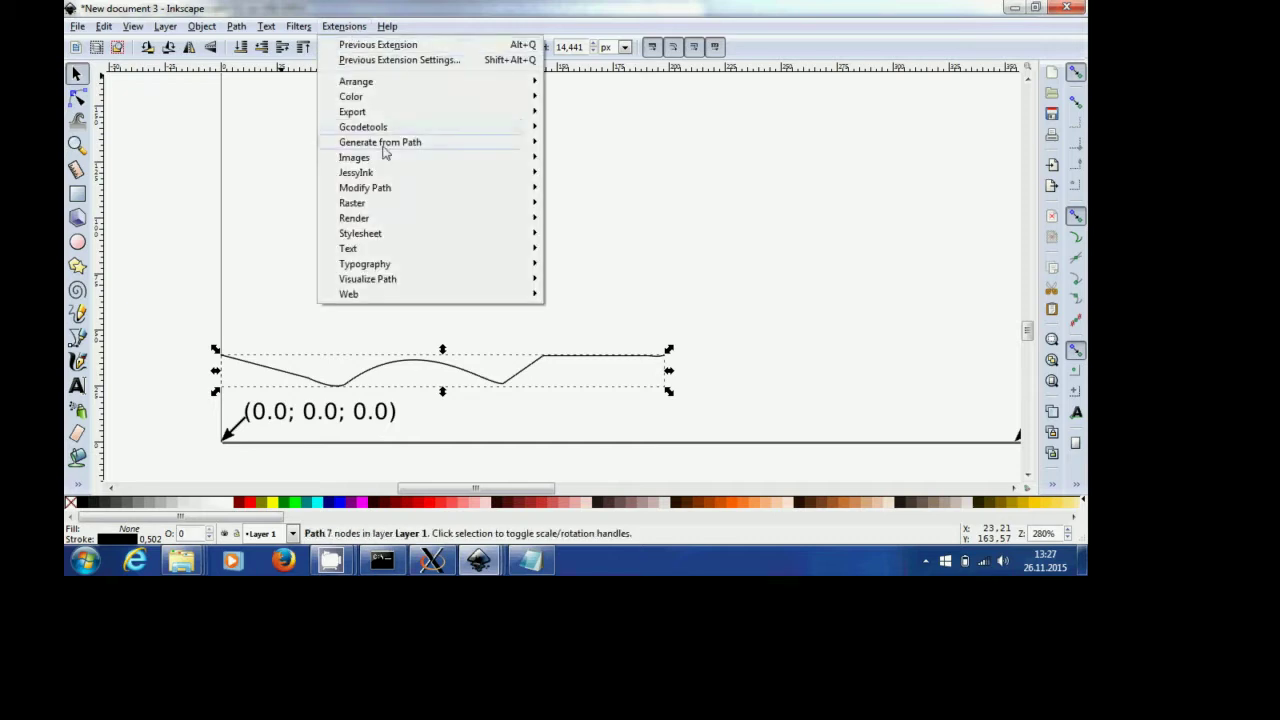
pyautogui.moveTo(401, 131)
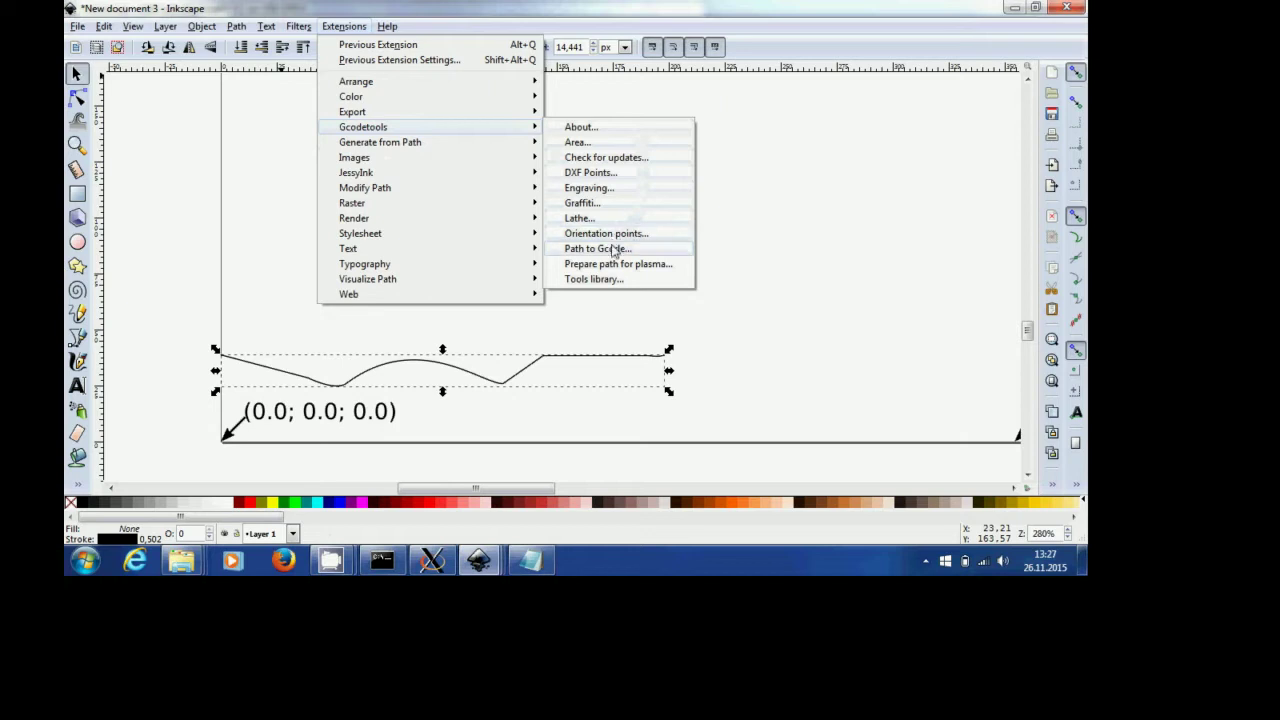
pyautogui.click(604, 280)
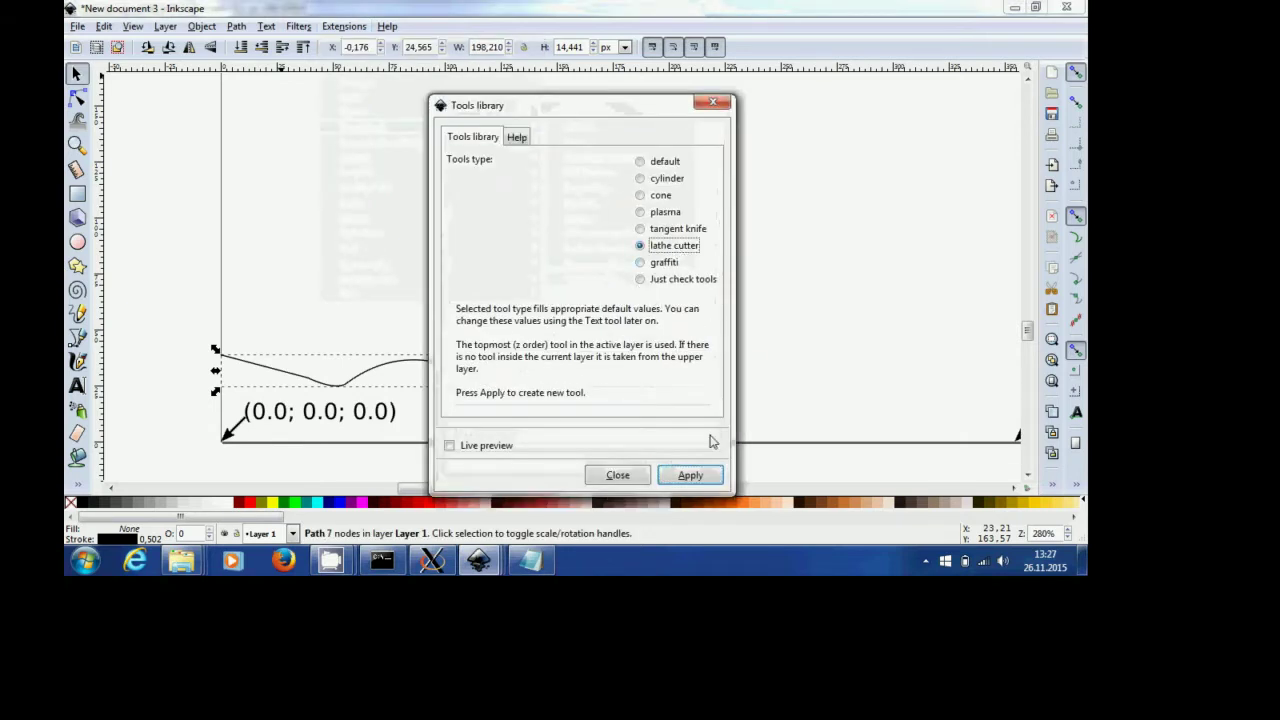
pyautogui.click(694, 477)
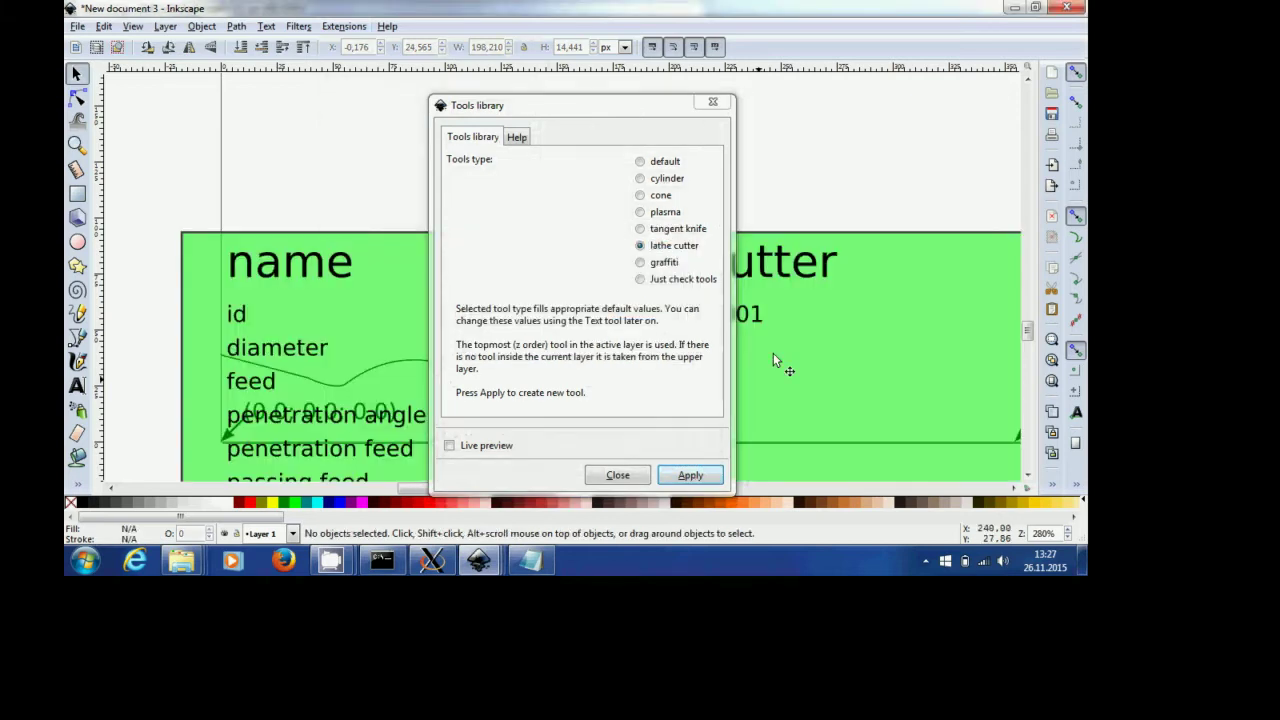
pyautogui.click(616, 475)
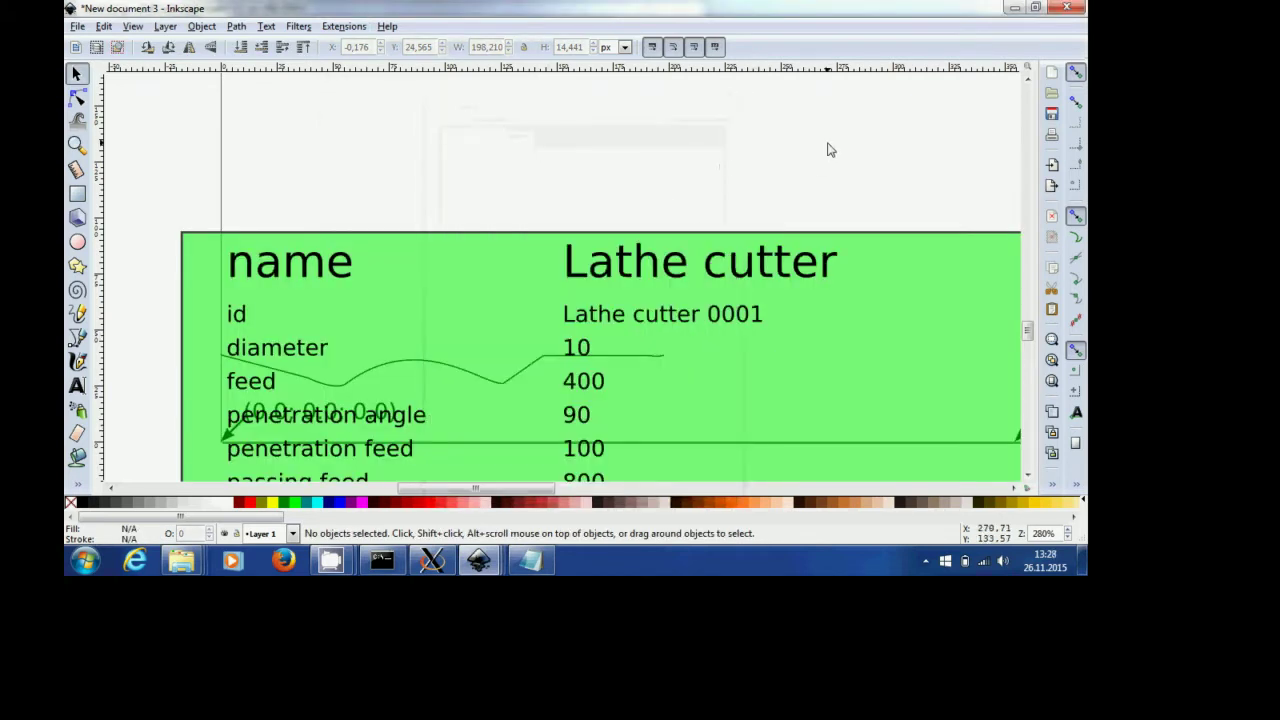
# Move the green lathe cutter table down below the base line.
pyautogui.scroll(-3, 829, 149)
pyautogui.click(846, 218)
pyautogui.moveTo(846, 230); pyautogui.dragTo(849, 325)
pyautogui.scroll(2, 866, 356)
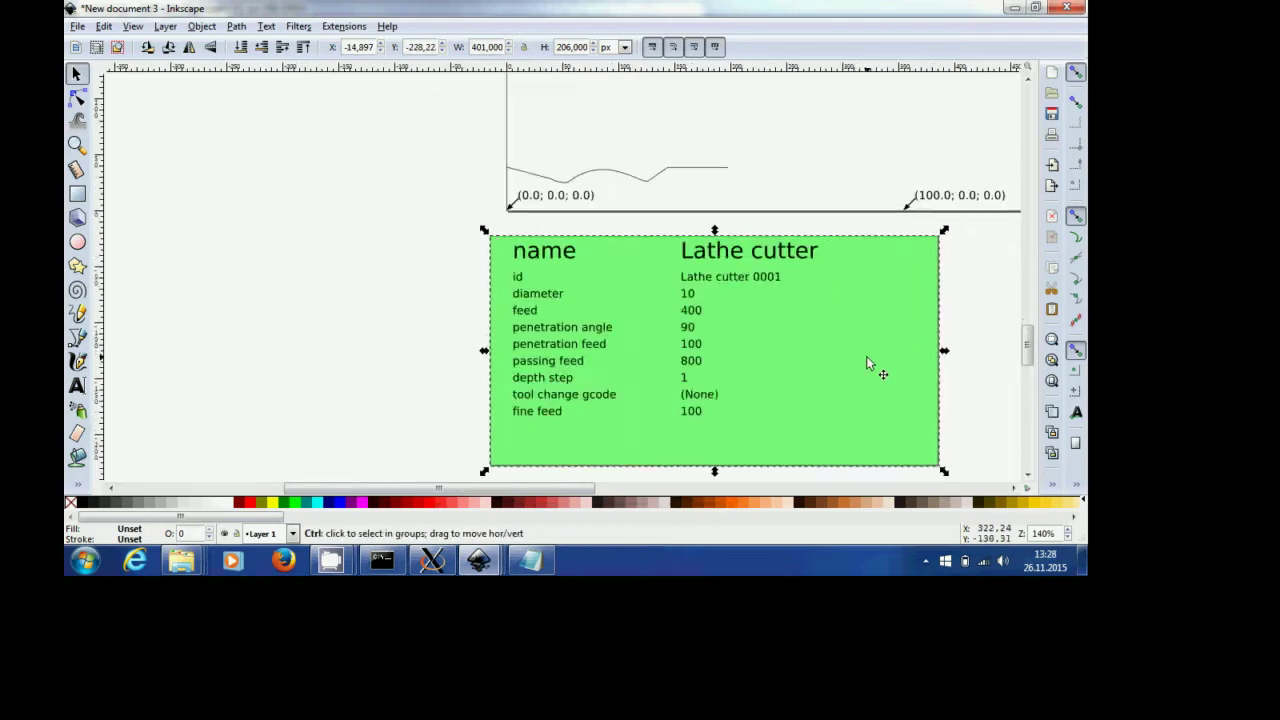
# Change the cutter diameter from 10 to 4 and the feed from 400 to 200.
pyautogui.click(77, 385)
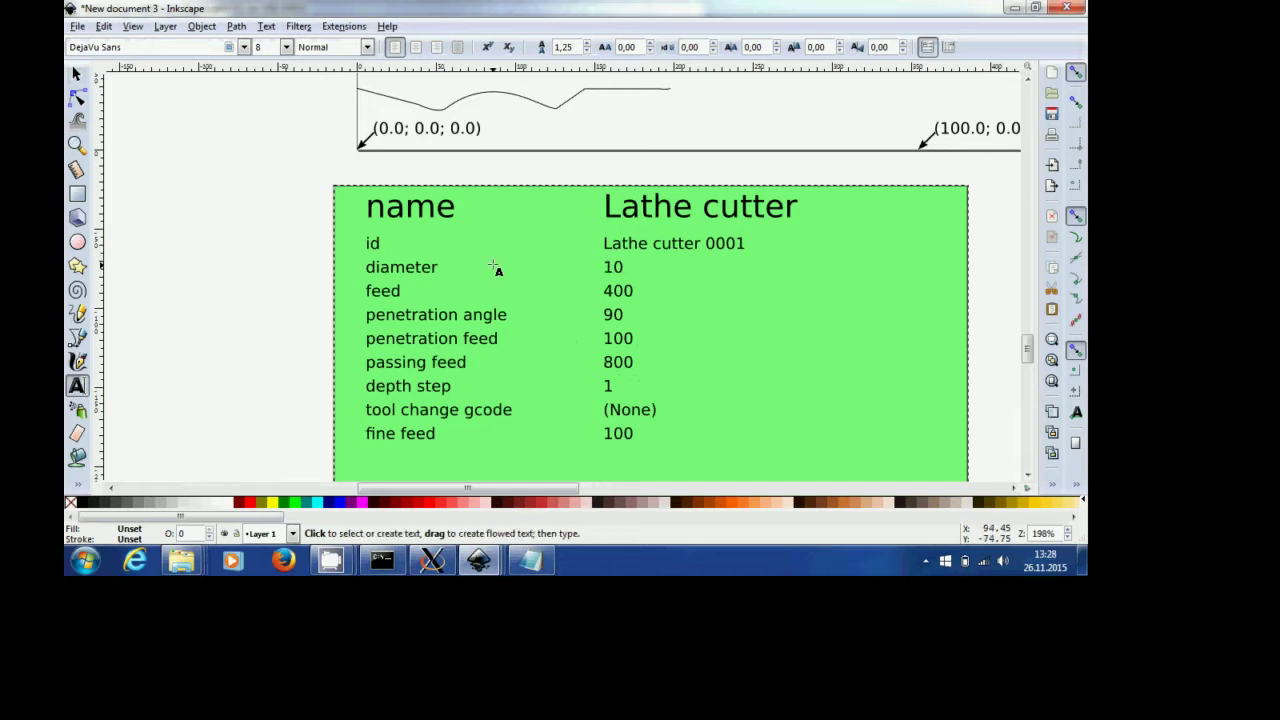
pyautogui.click(612, 267)
pyautogui.press('Delete')
pyautogui.press('BackSpace')
pyautogui.write('4')
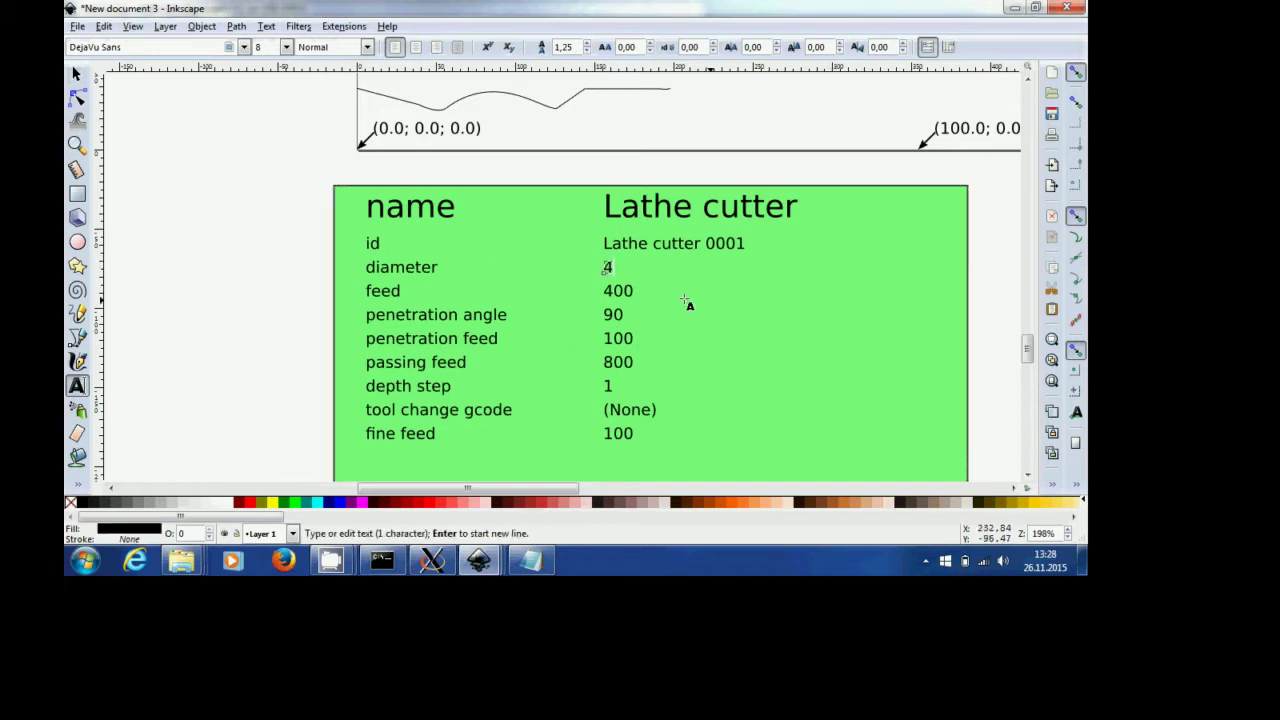
pyautogui.click(604, 292)
pyautogui.press('Delete')
pyautogui.write('2')
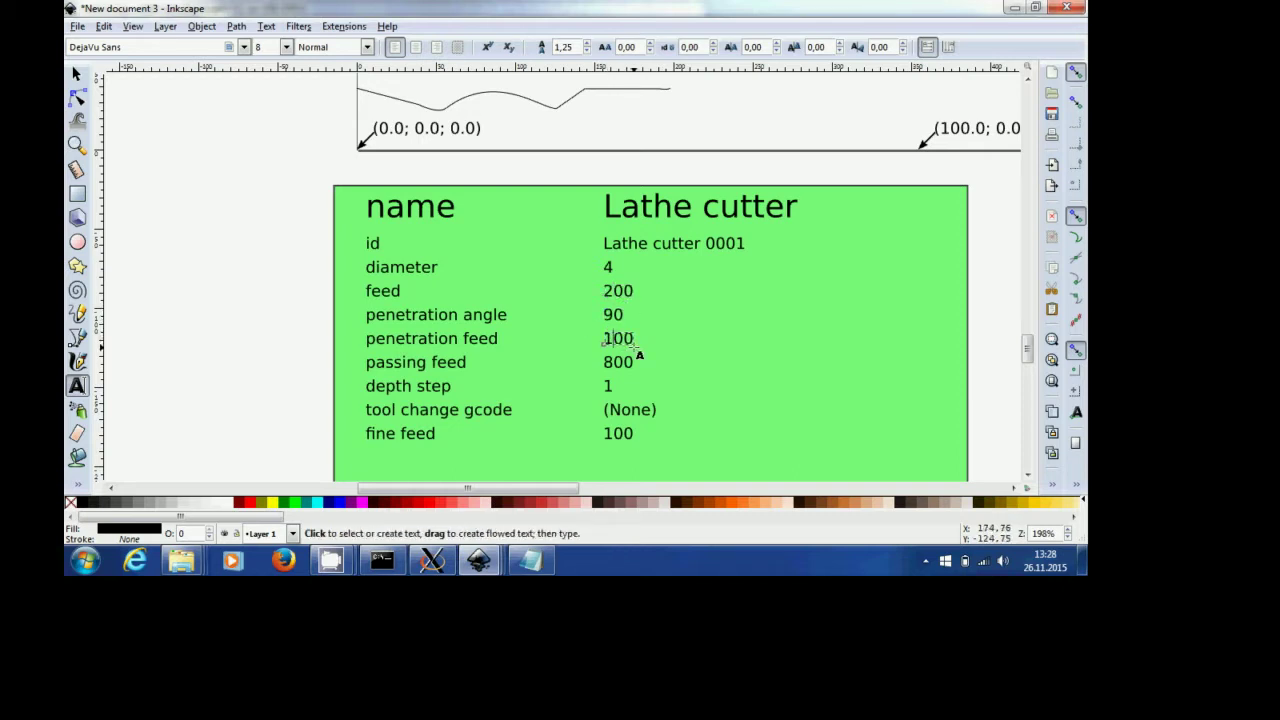
# Set the penetration feed to 70 and the passing feed to 400.
pyautogui.click(628, 344)
pyautogui.press('BackSpace')
pyautogui.press('BackSpace')
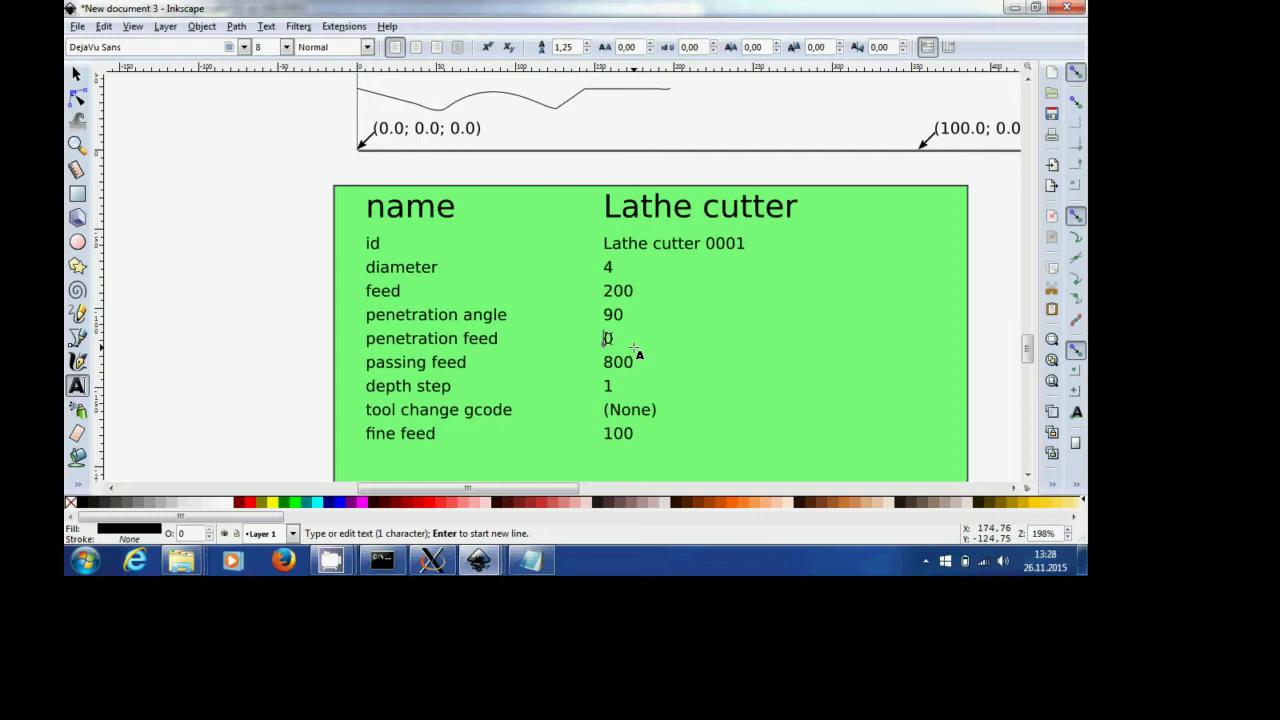
pyautogui.write('7')
pyautogui.click(606, 364)
pyautogui.press('Delete')
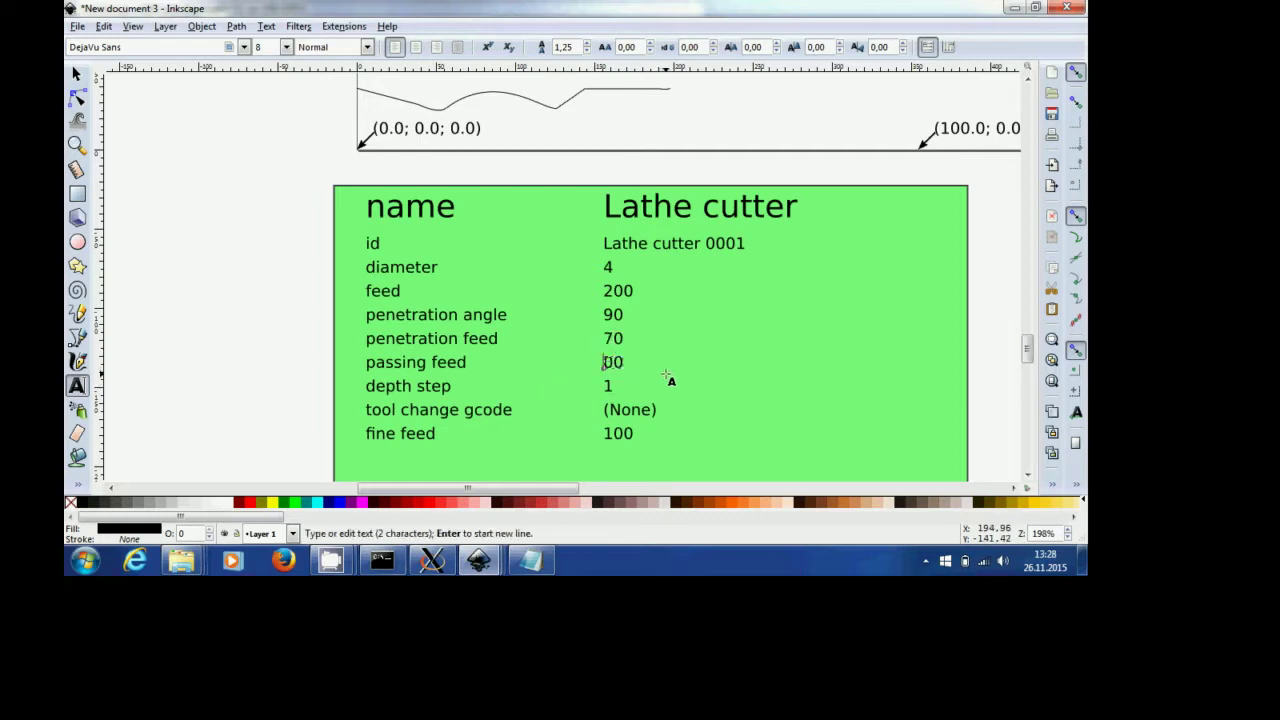
pyautogui.write('4')
pyautogui.press('Escape')
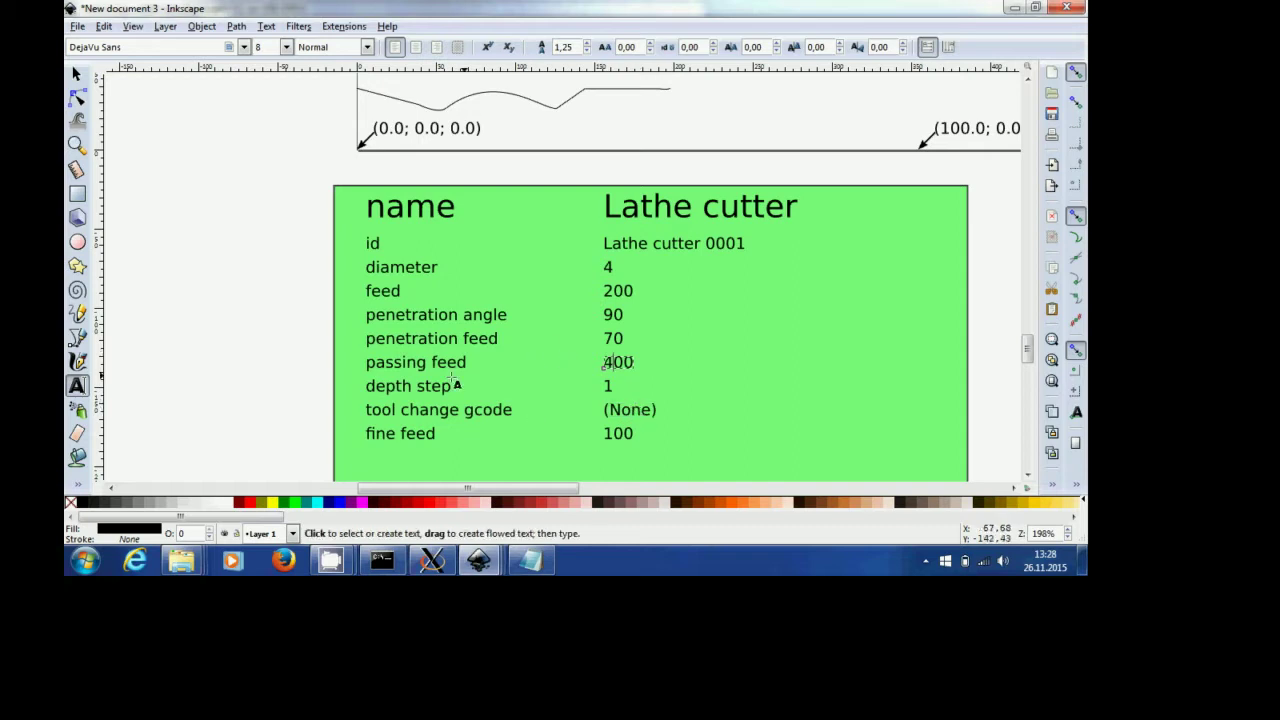
# Set the depth step to 0.4 and the fine feed to 70.
pyautogui.click(605, 387)
pyautogui.press('Delete')
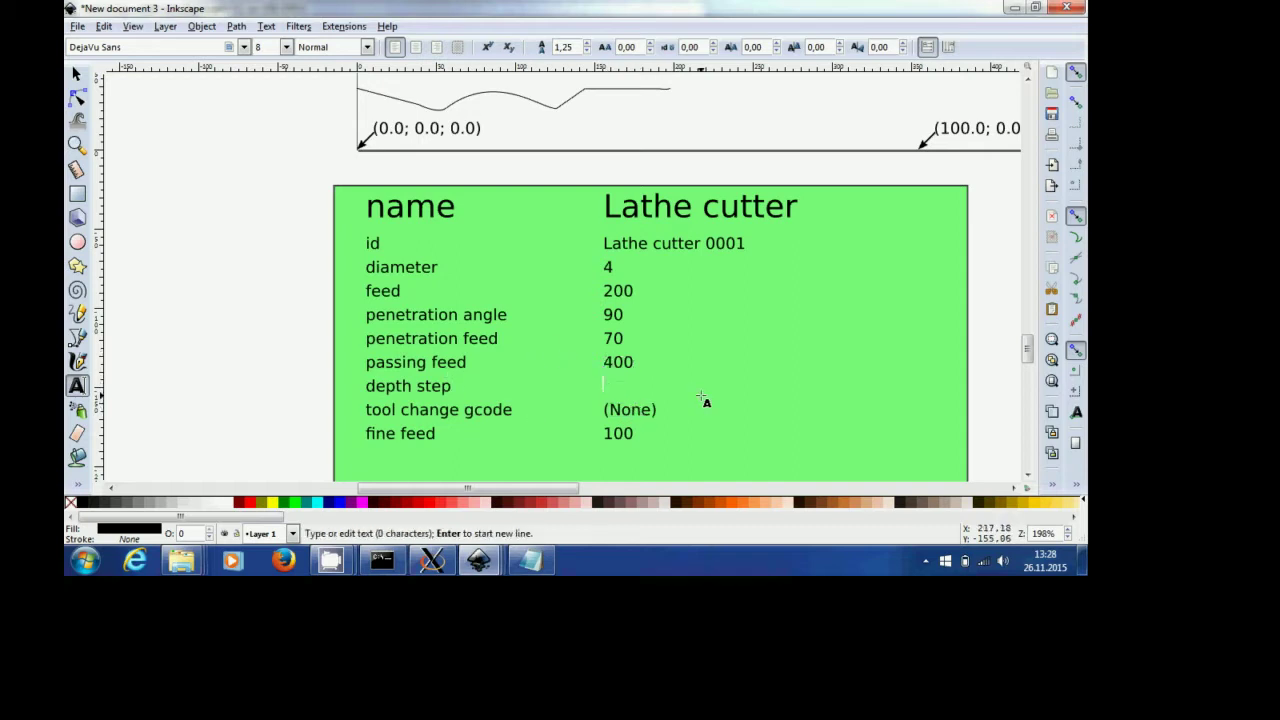
pyautogui.write('0')
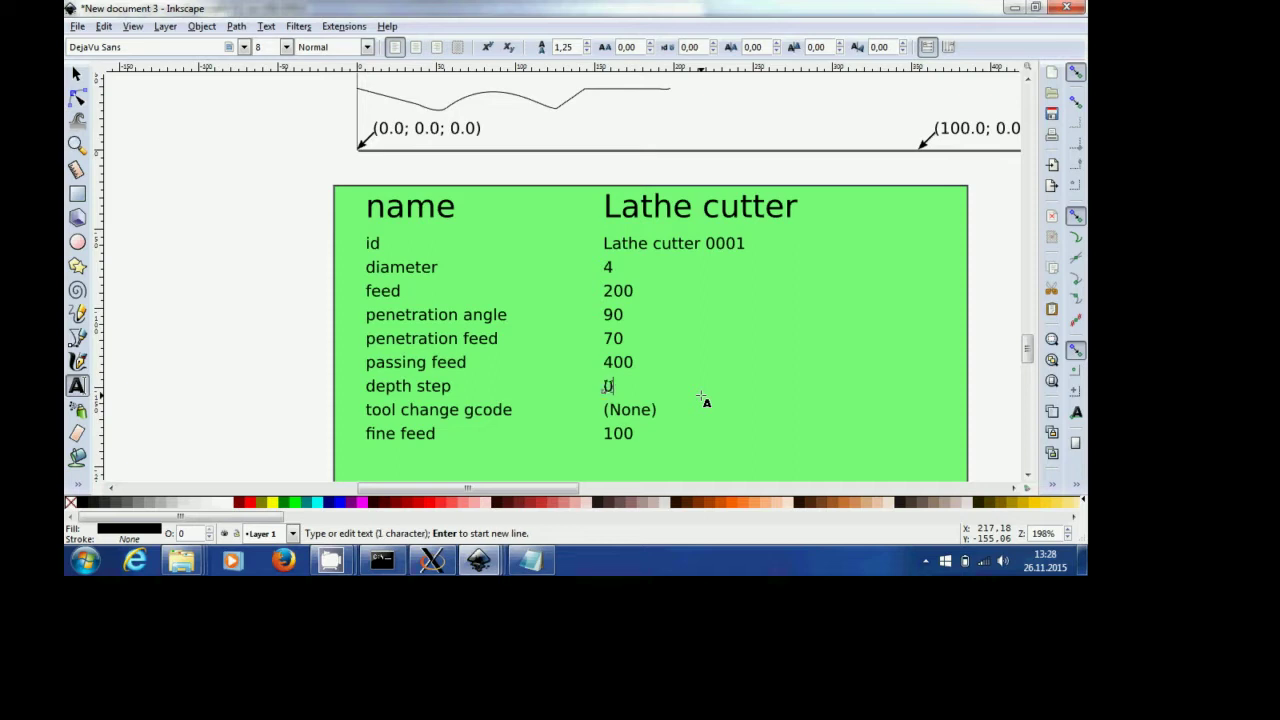
pyautogui.write('.4')
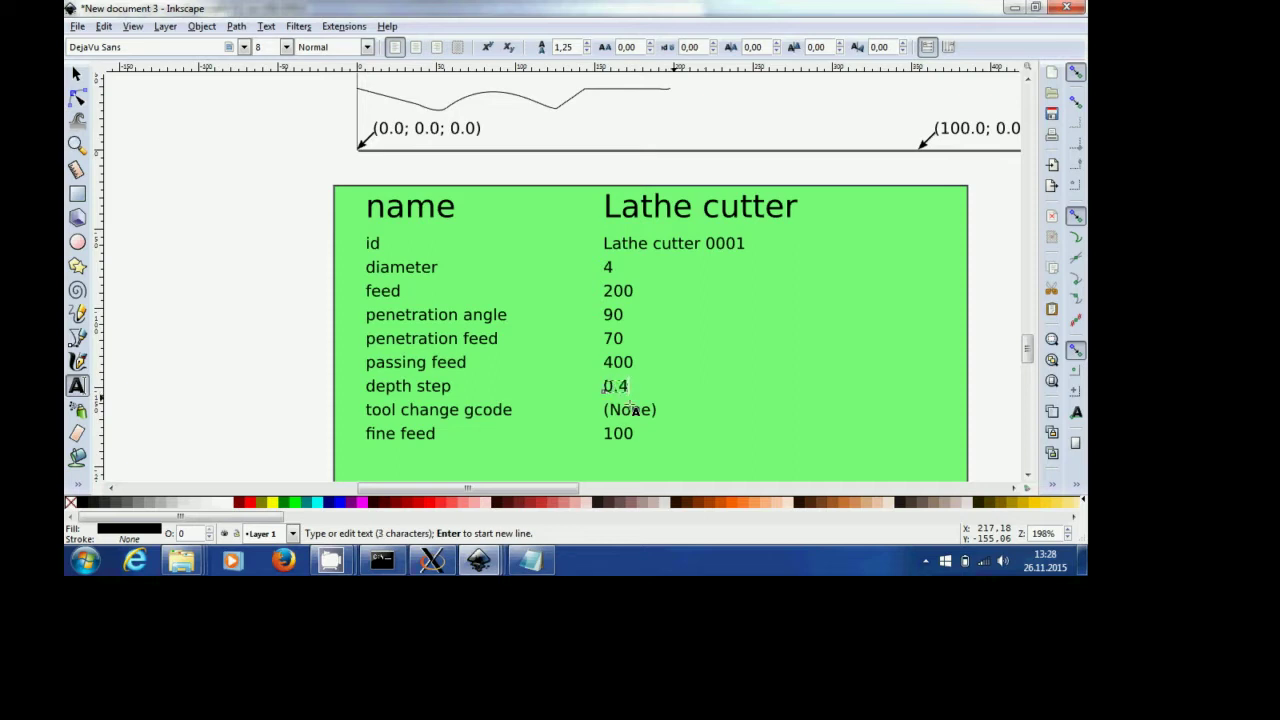
pyautogui.press('Escape')
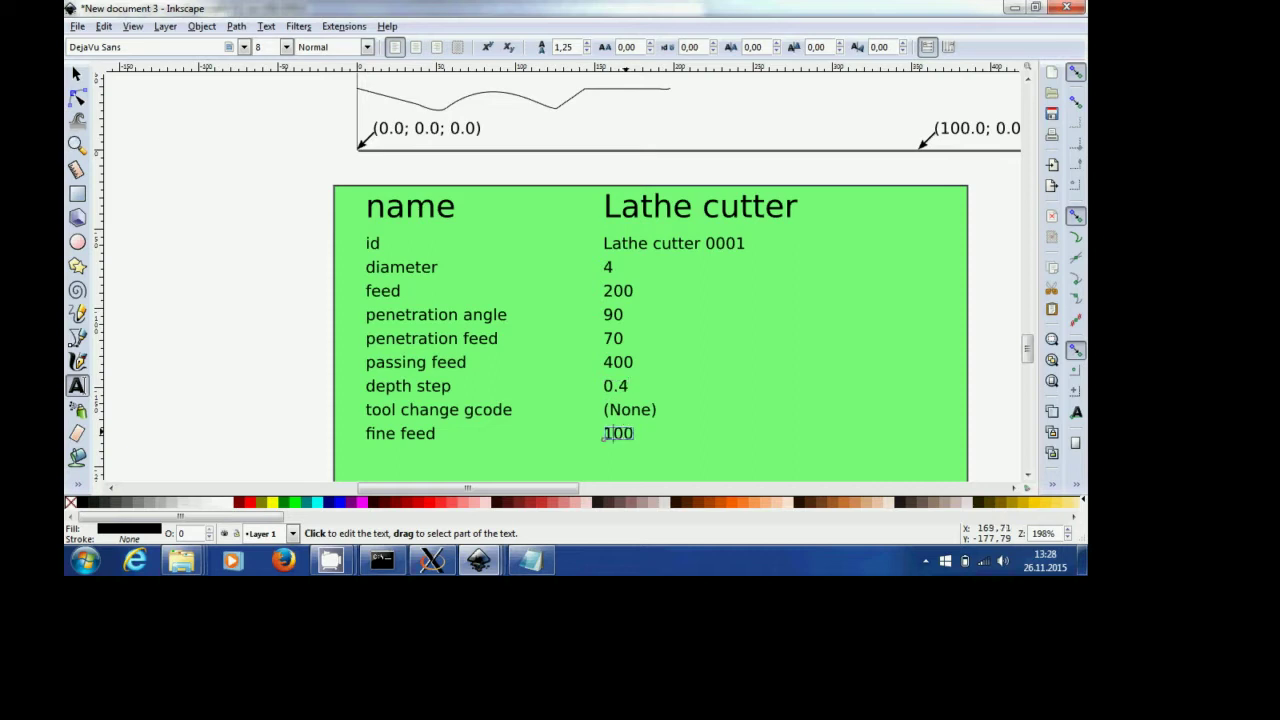
pyautogui.click(604, 434)
pyautogui.press('Delete')
pyautogui.press('Delete')
pyautogui.write('70')
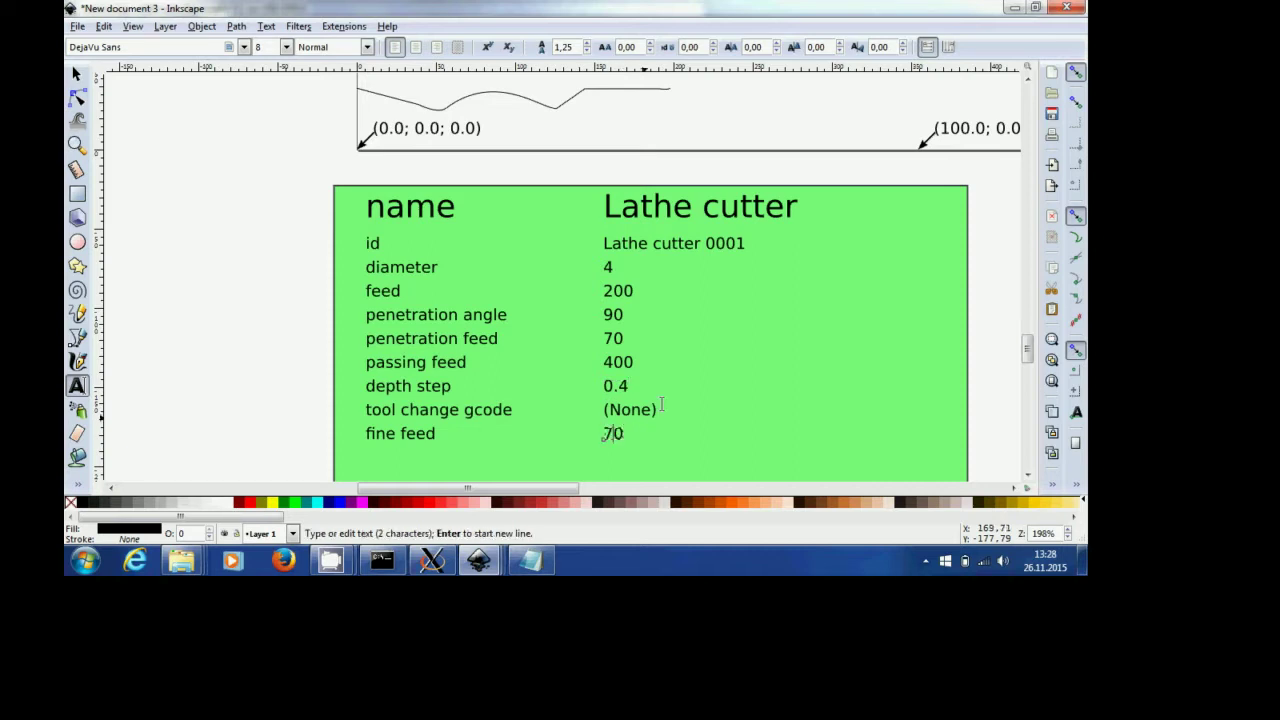
# Finish text editing and select the wavy profile path.
pyautogui.click(76, 75)
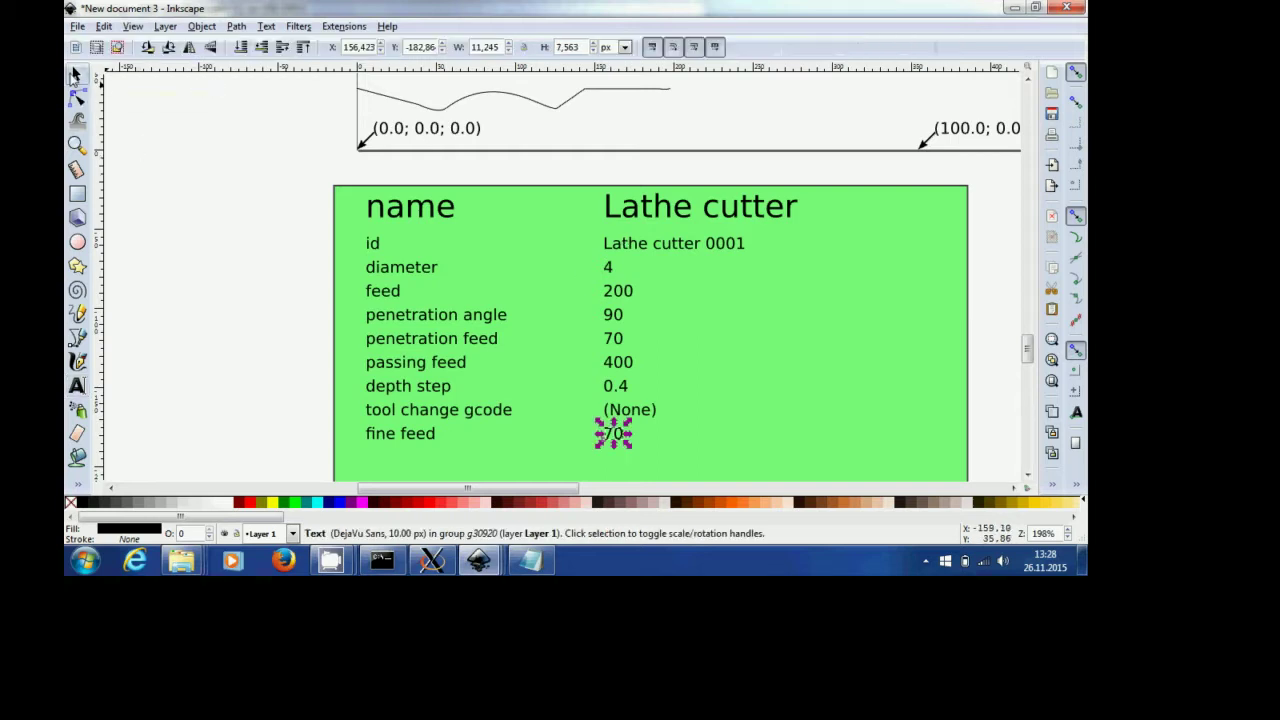
pyautogui.click(683, 370)
pyautogui.scroll(5, 555, 284)
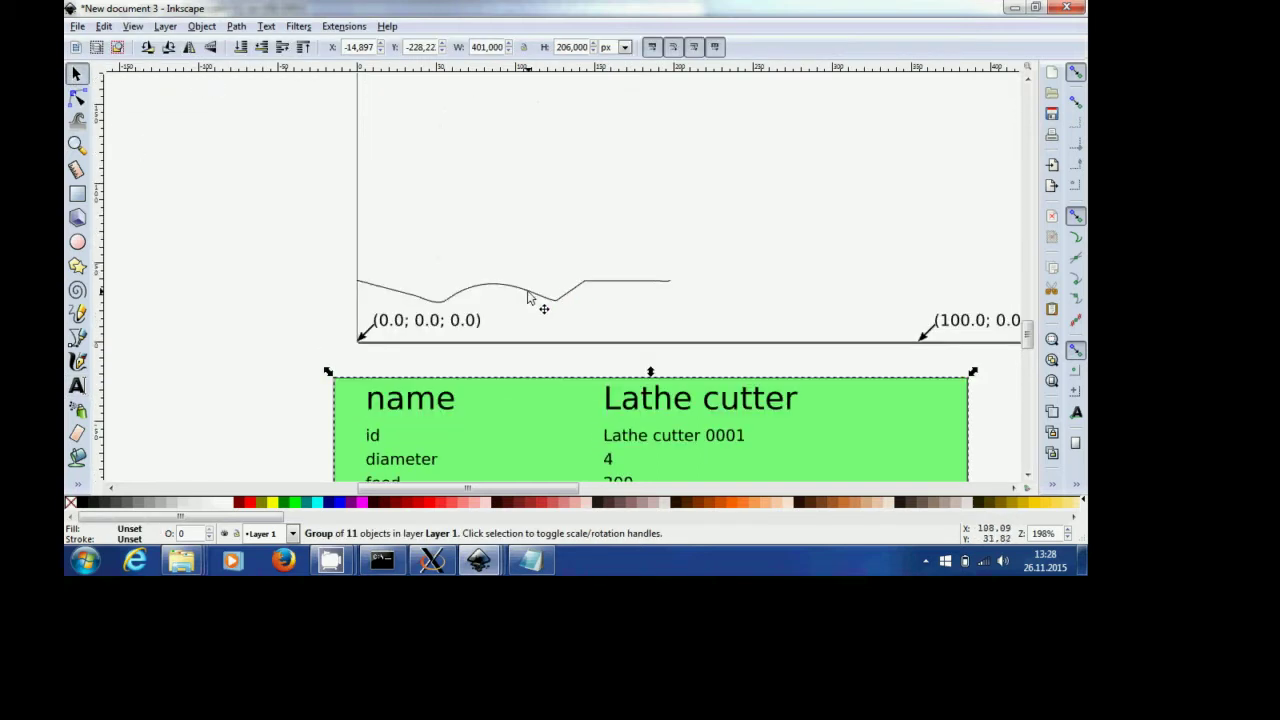
pyautogui.click(528, 296)
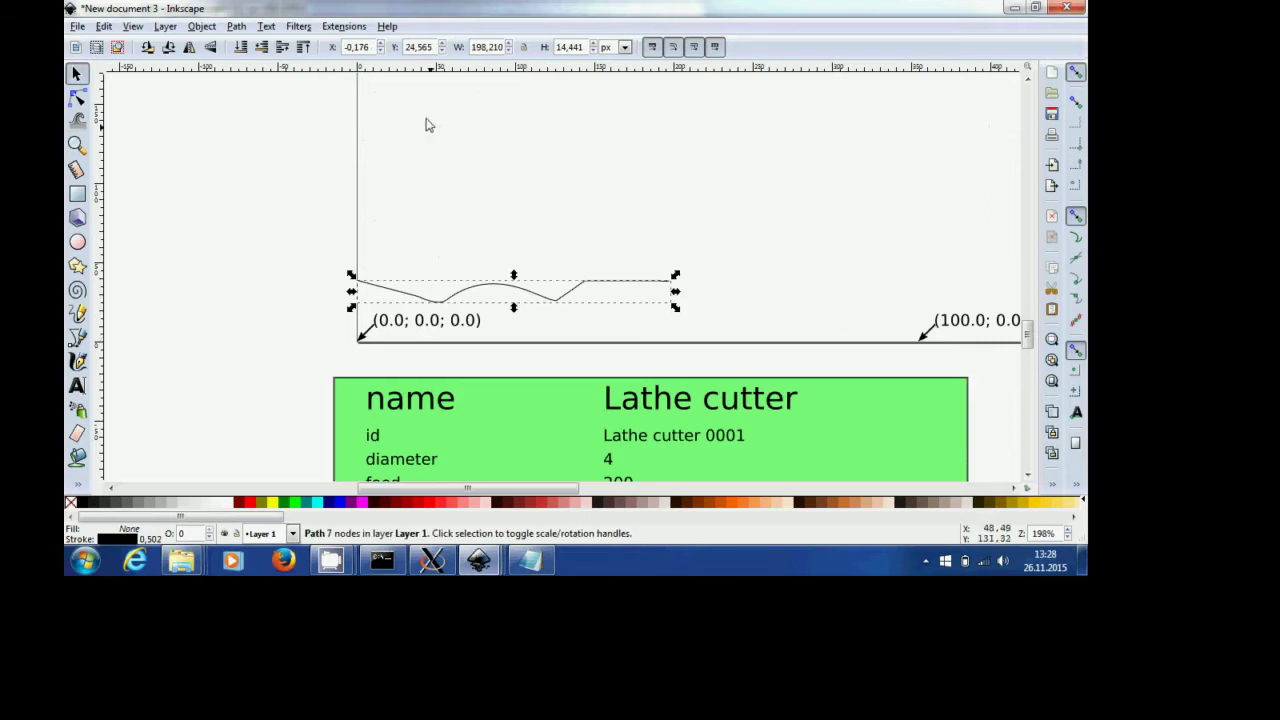
# Open the Gcodetools Lathe settings, move the dialog aside and enable Live preview.
pyautogui.click(348, 30)
pyautogui.moveTo(363, 128)
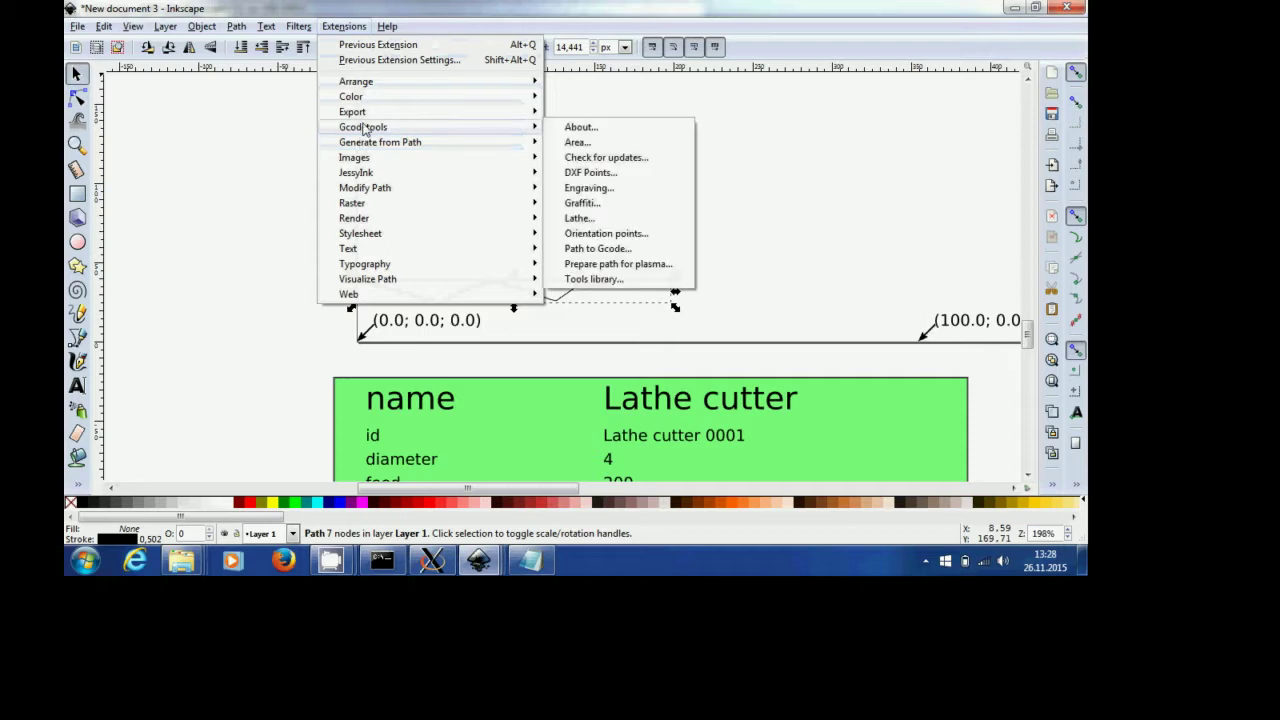
pyautogui.click(578, 218)
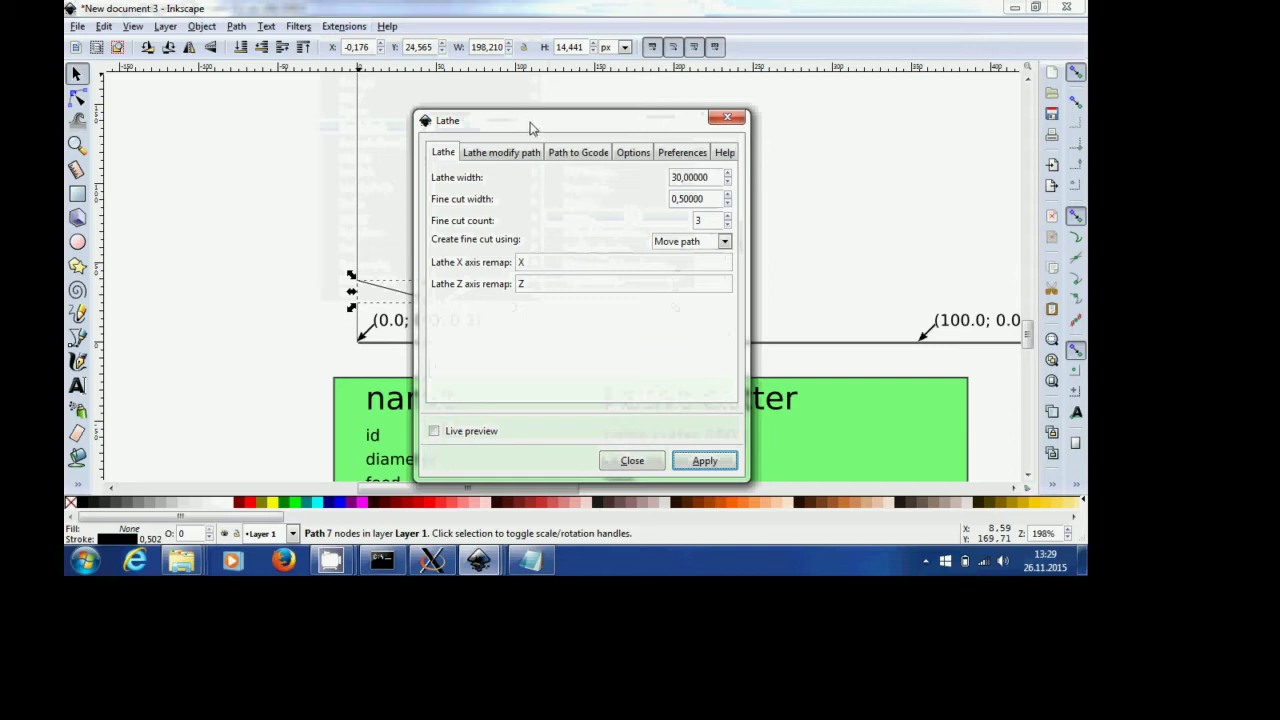
pyautogui.moveTo(529, 126); pyautogui.dragTo(759, 91)
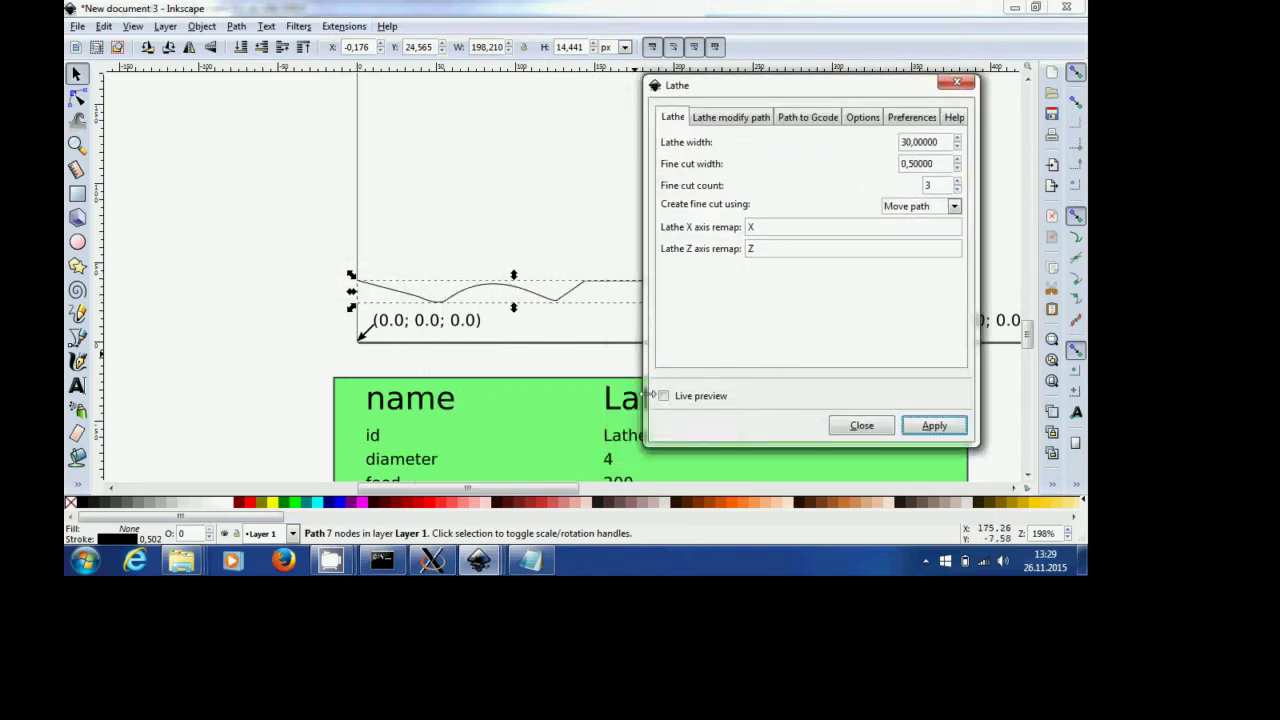
pyautogui.click(664, 397)
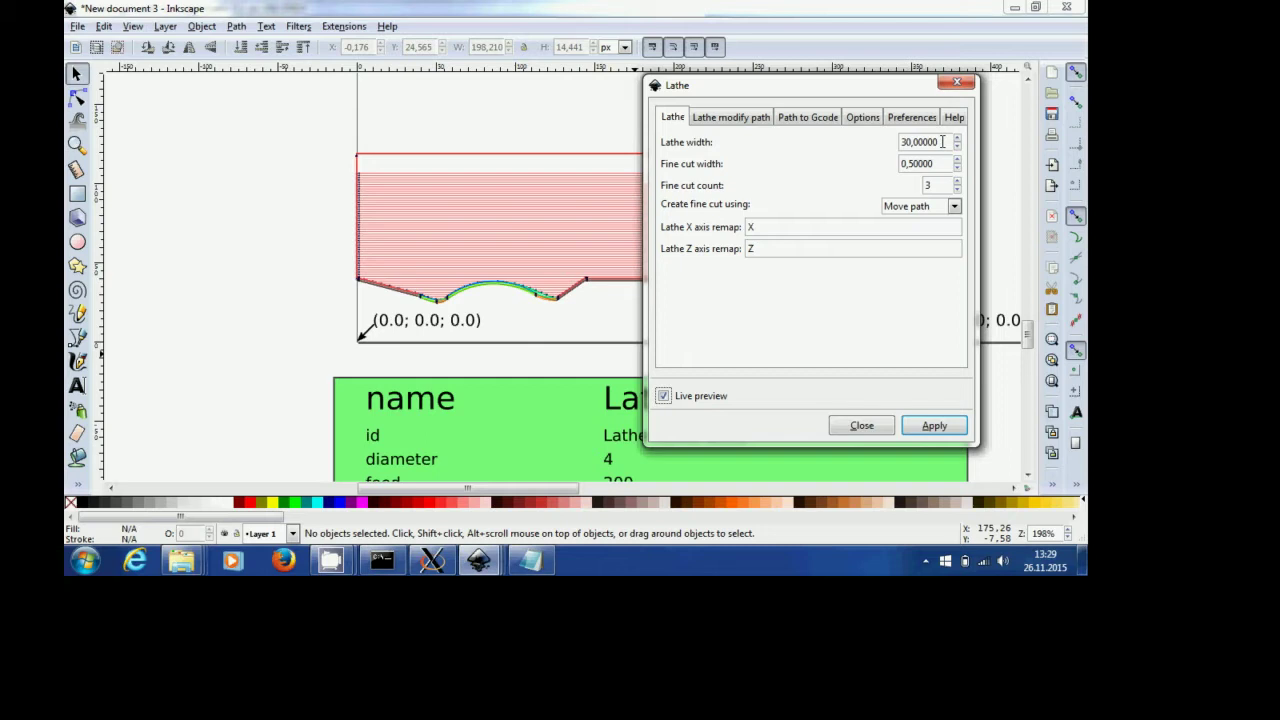
# Replace the lathe width with 14 and move on to the fine cut width.
pyautogui.moveTo(942, 142); pyautogui.dragTo(884, 135)
pyautogui.write('14')
pyautogui.click(925, 165)
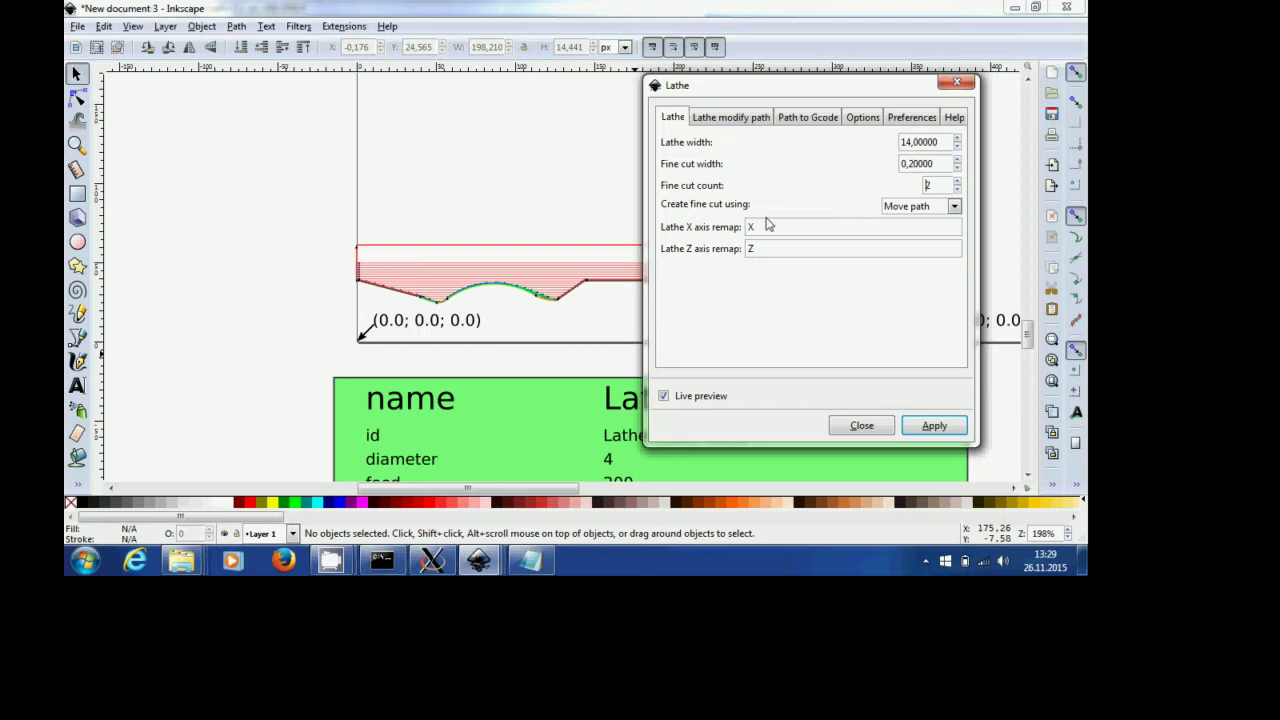
# Page through the Lathe modify path, Path to Gcode, Options and Preferences tabs.
pyautogui.click(748, 119)
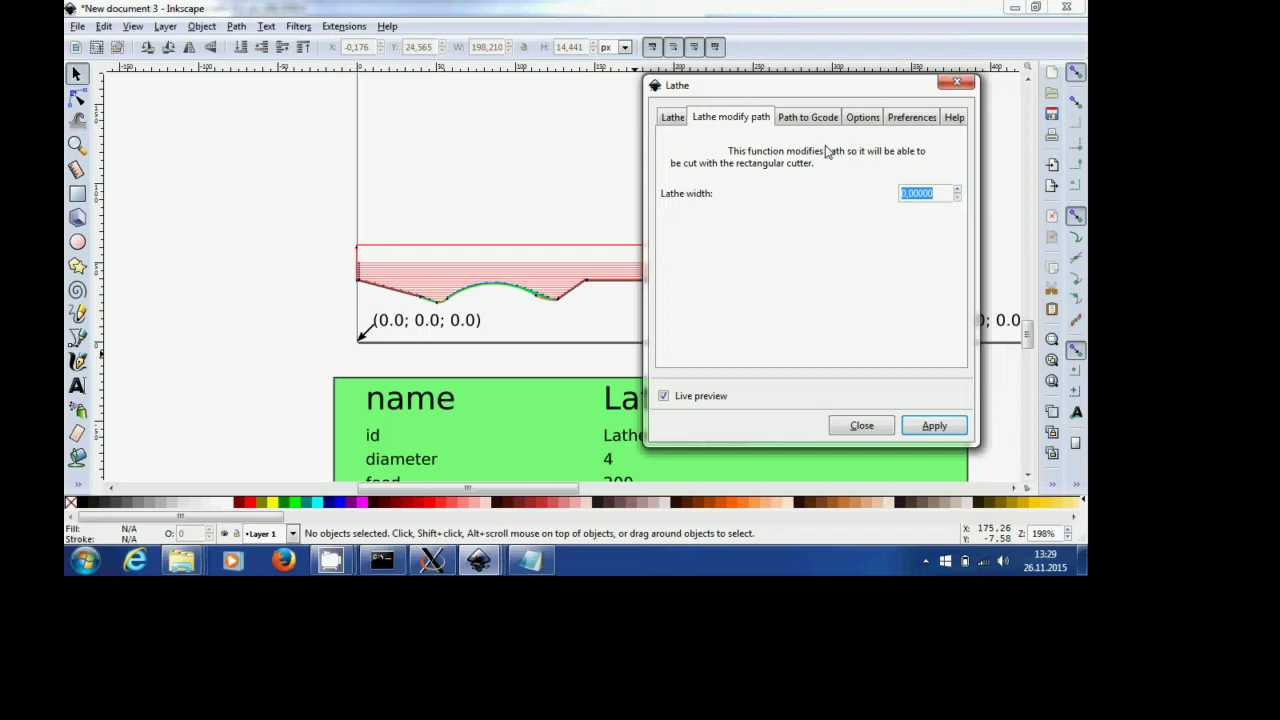
pyautogui.click(810, 118)
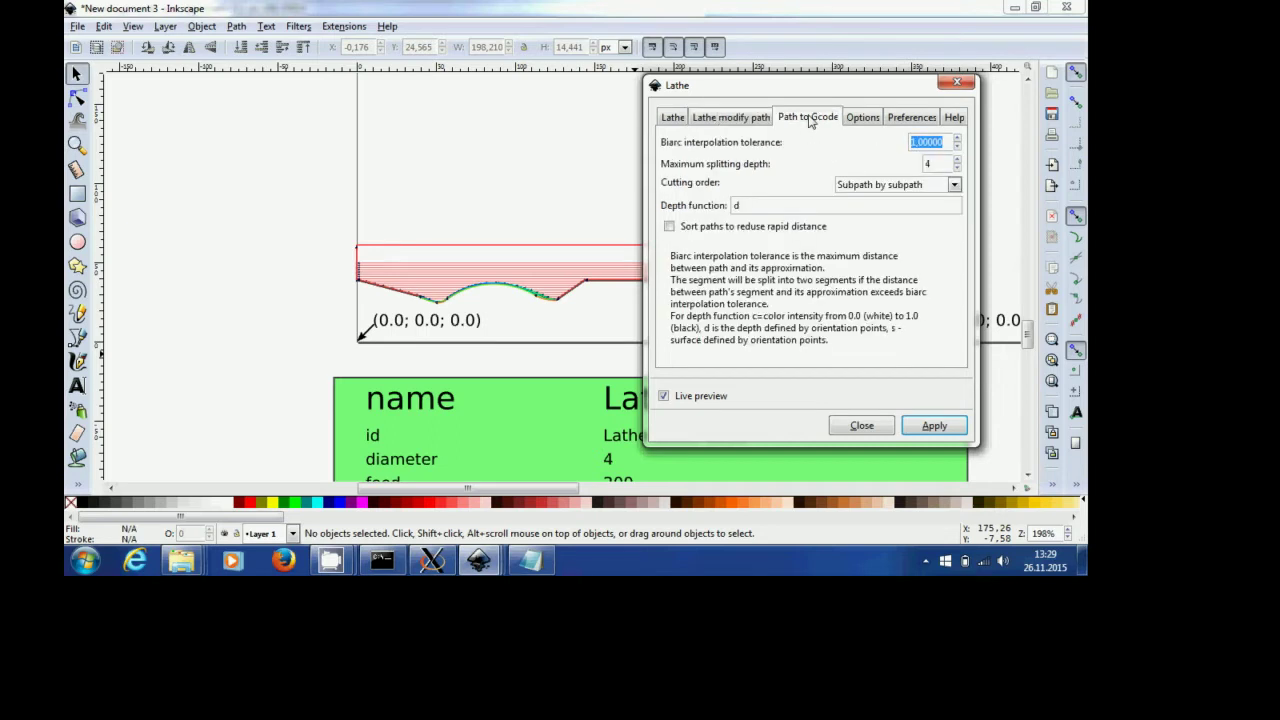
pyautogui.click(857, 118)
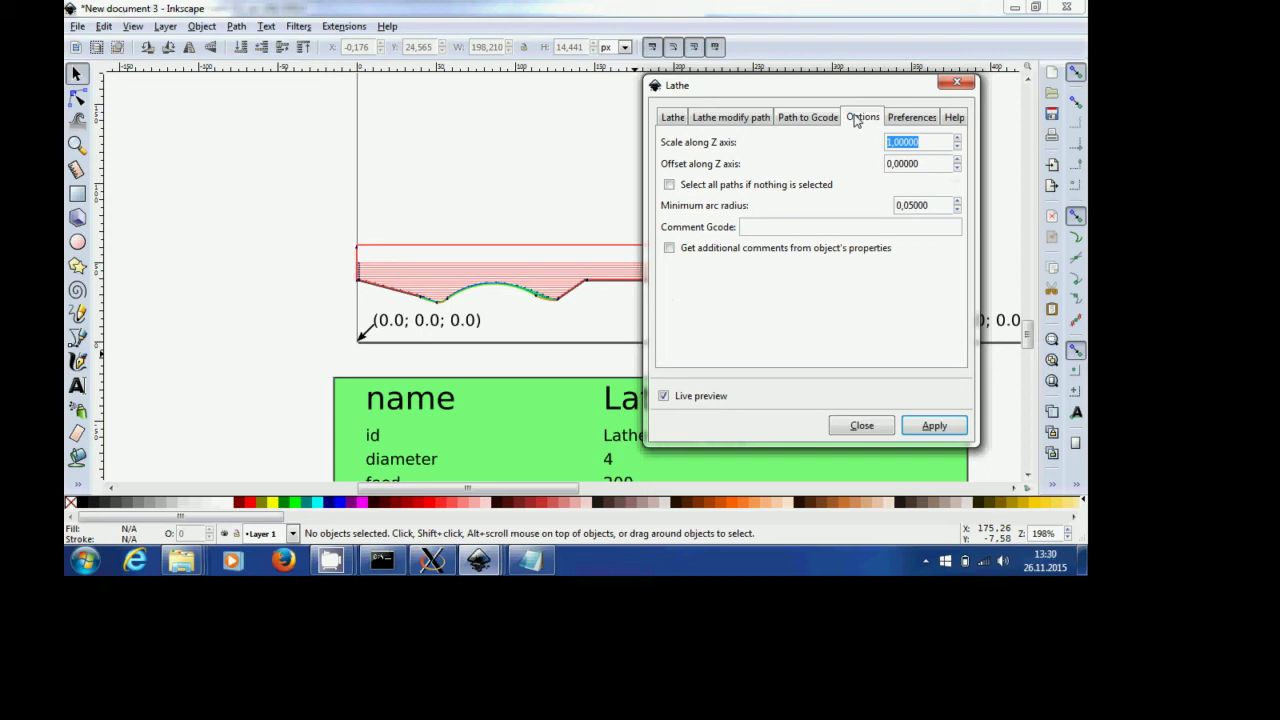
pyautogui.click(900, 118)
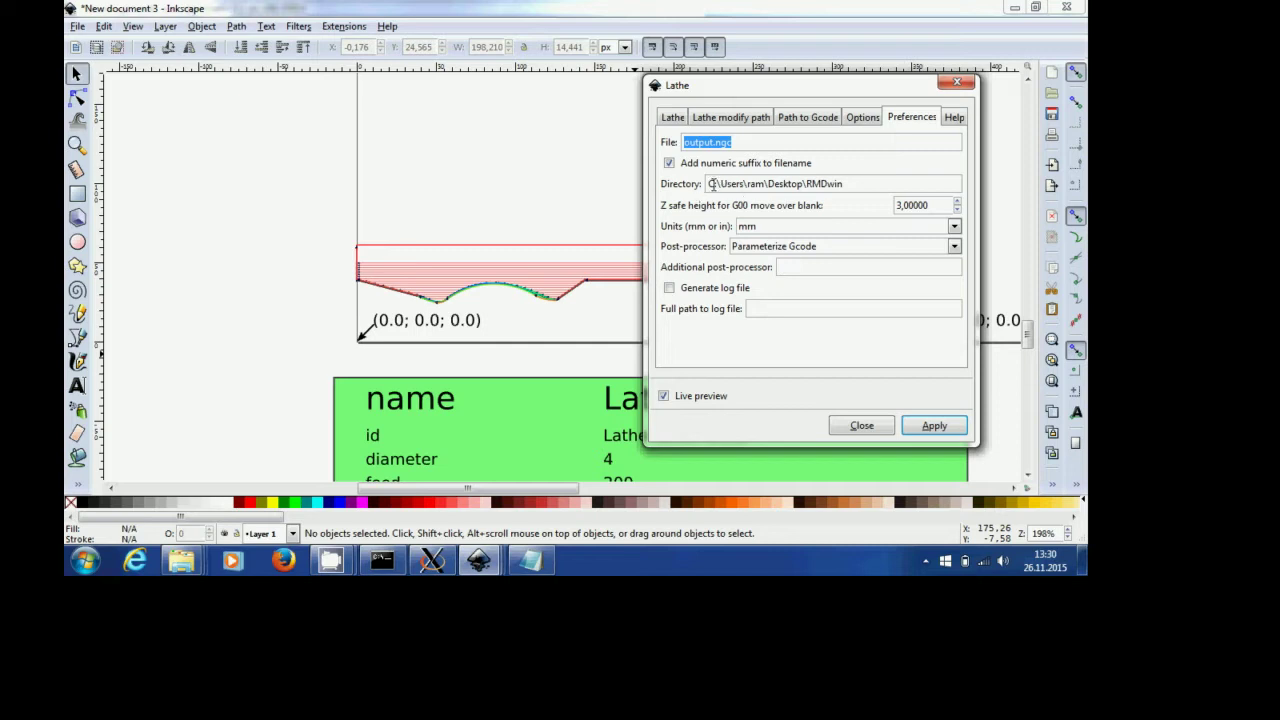
# Select the Z safe height for G00 field on the Preferences page.
pyautogui.click(848, 184)
pyautogui.click(897, 206)
pyautogui.moveTo(898, 205); pyautogui.dragTo(894, 205)
# Move the Lathe dialog off the previewed toolpath and reselect the Z safe height value 5.
pyautogui.click(673, 119)
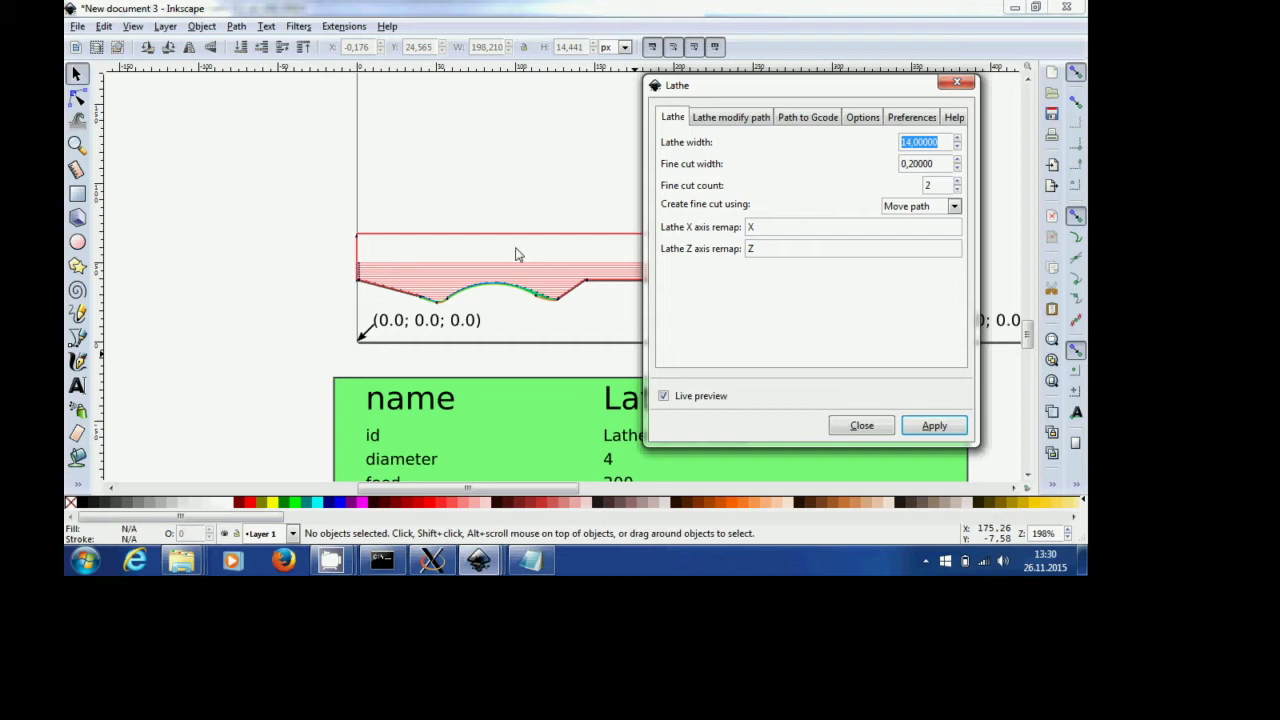
pyautogui.moveTo(722, 88); pyautogui.dragTo(754, 110)
pyautogui.moveTo(790, 168); pyautogui.dragTo(774, 140)
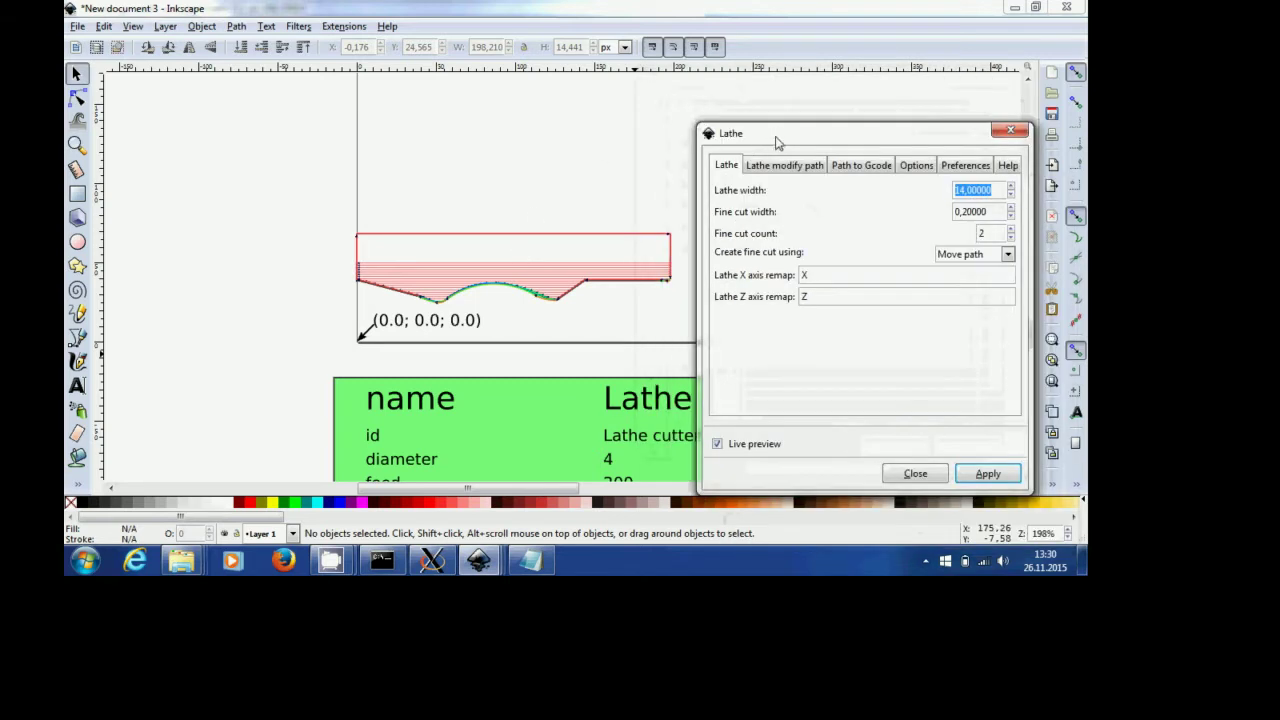
pyautogui.click(947, 172)
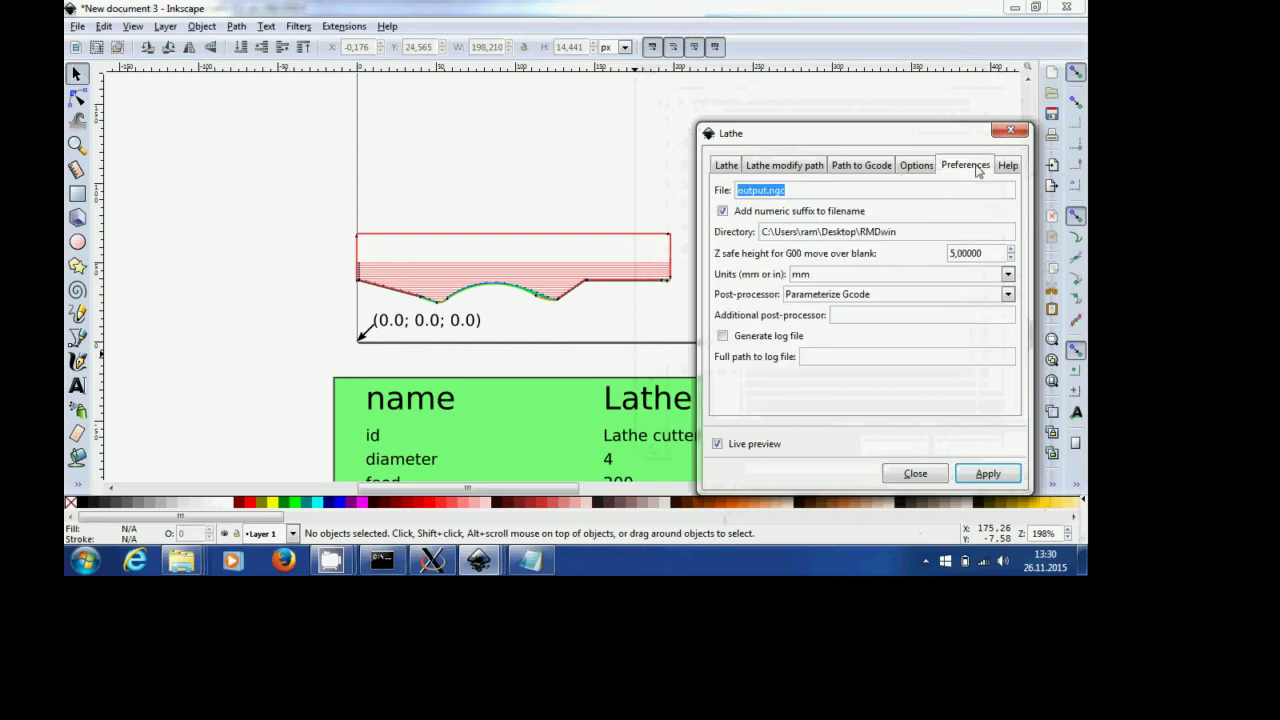
pyautogui.tripleClick(980, 253)
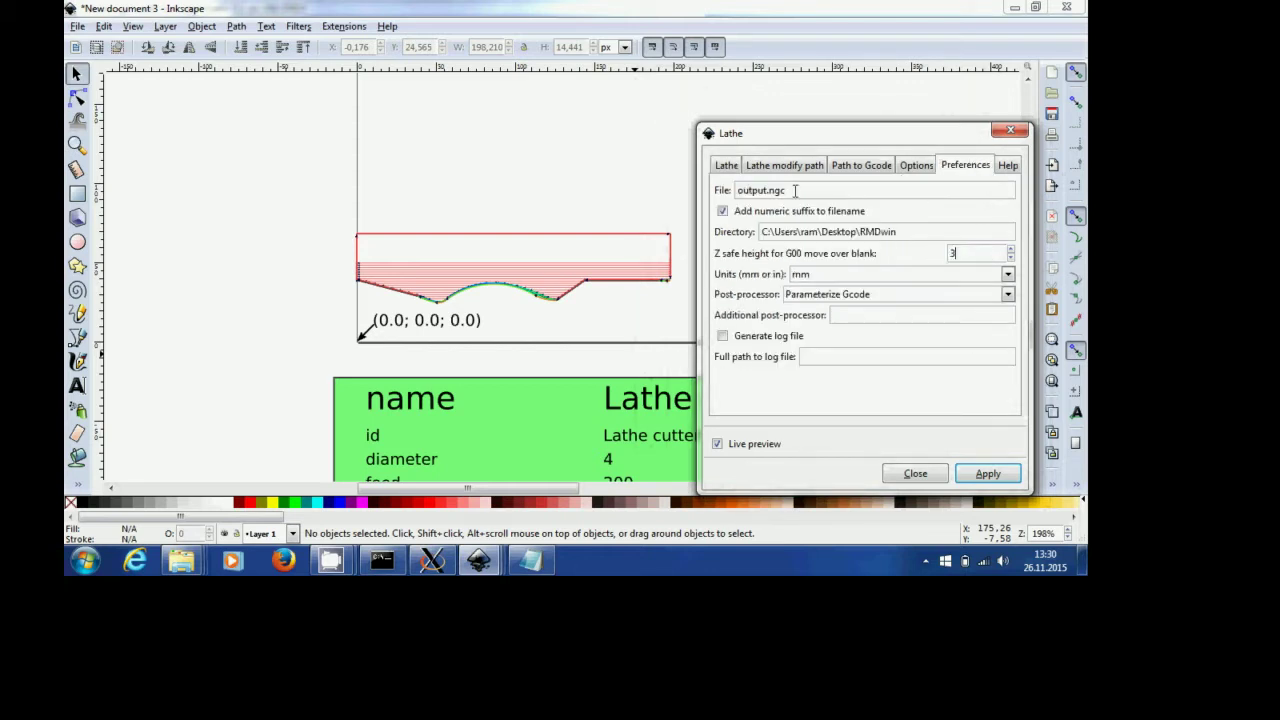
# Set the lathe X axis remap to Z, dismissing the script warning.
pyautogui.click(726, 164)
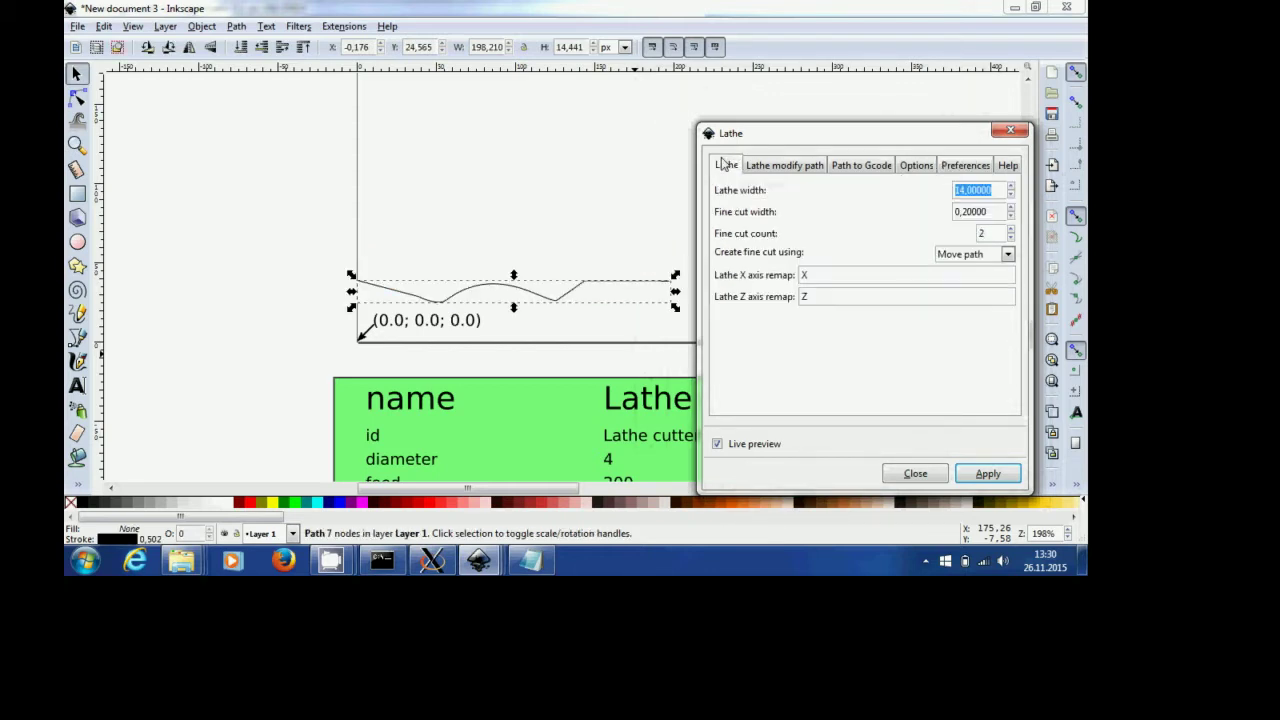
pyautogui.moveTo(766, 135); pyautogui.dragTo(758, 85)
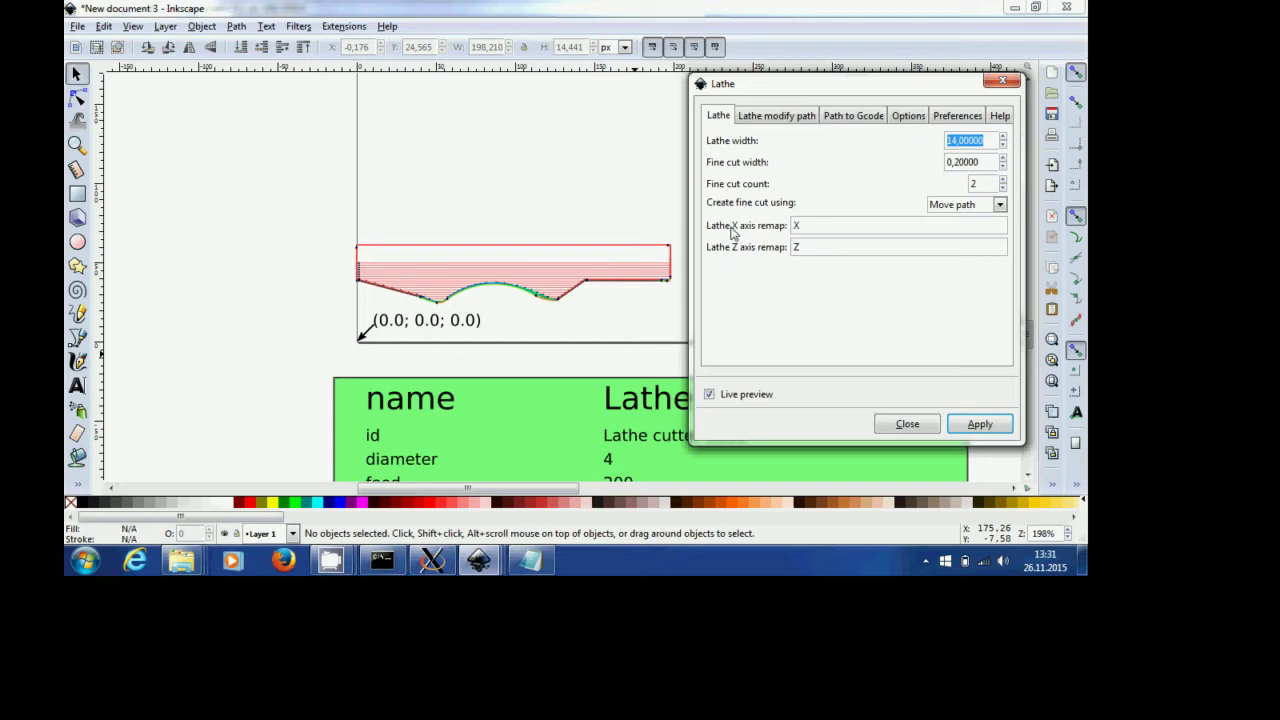
pyautogui.doubleClick(800, 226)
pyautogui.write('Z')
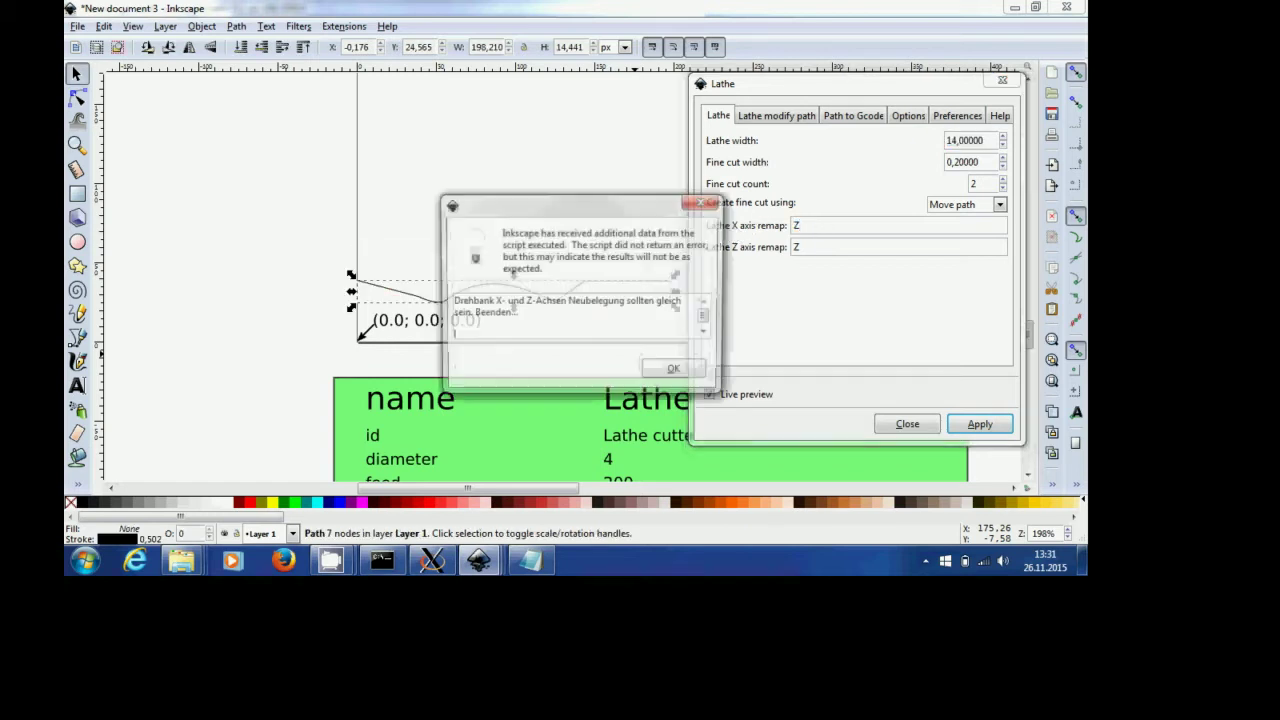
pyautogui.click(677, 372)
# Set the Z axis remap to X and apply to generate the G-code.
pyautogui.press('Tab')
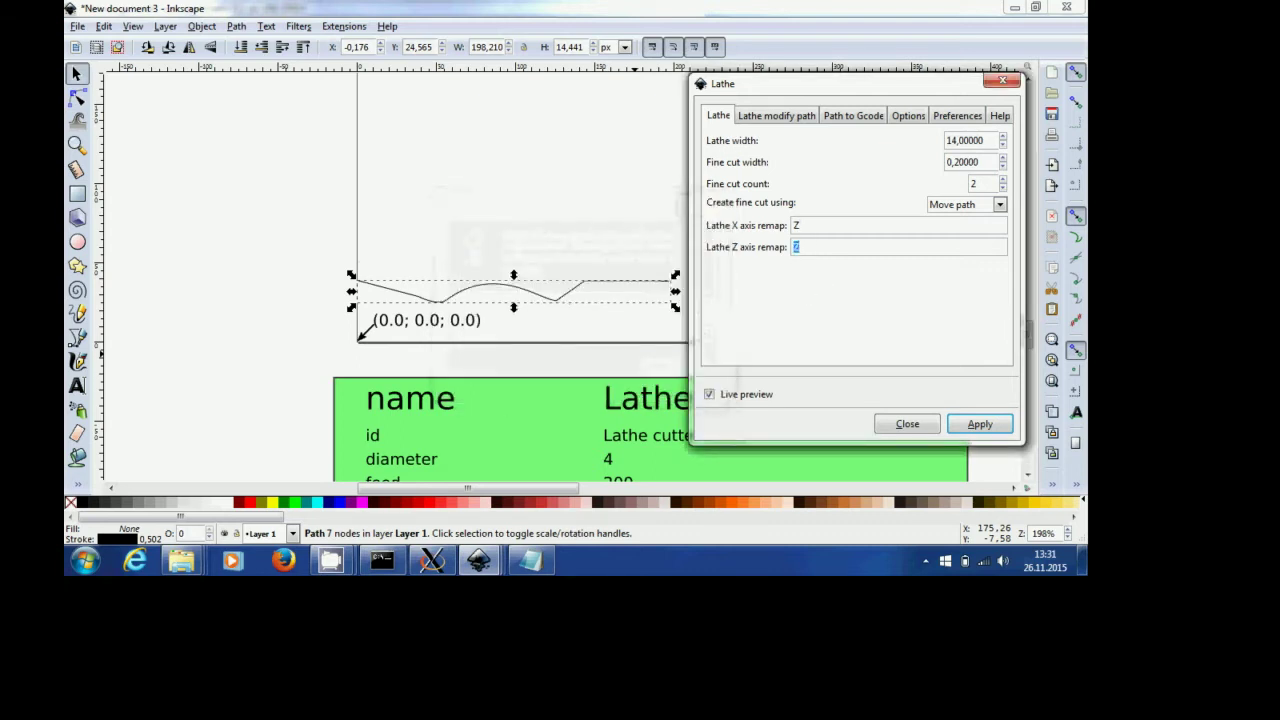
pyautogui.write('X')
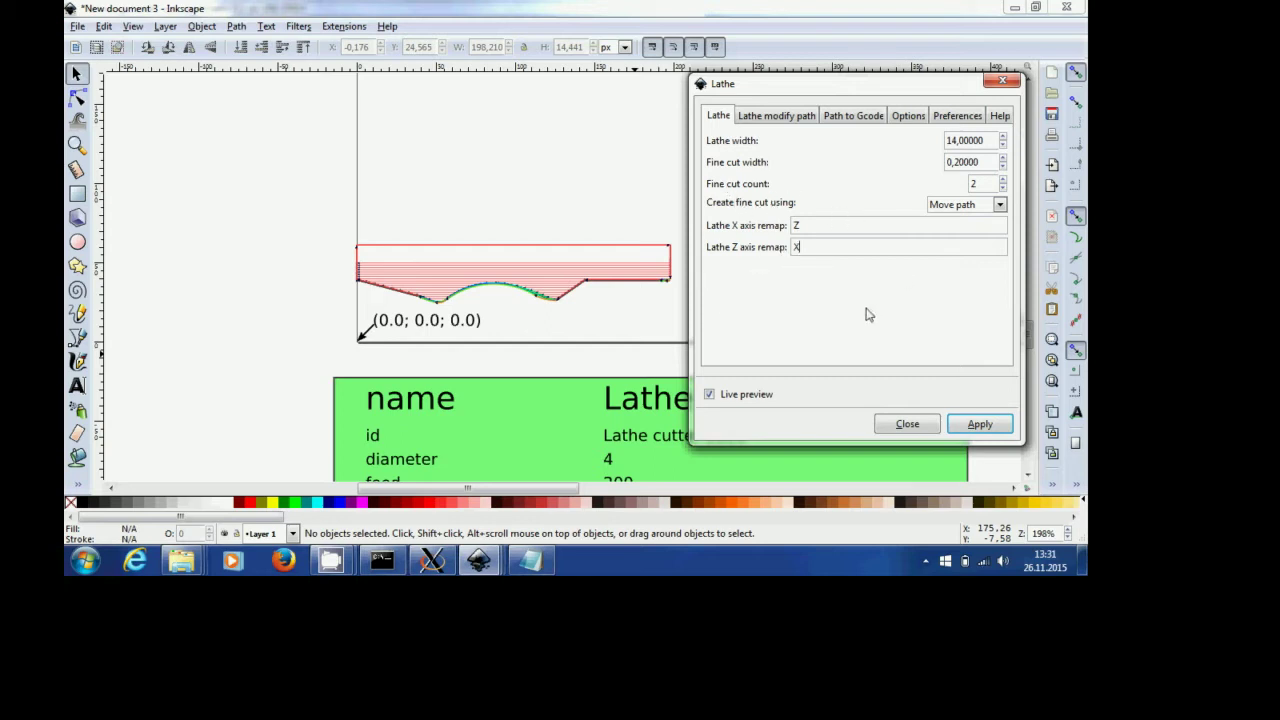
pyautogui.click(972, 428)
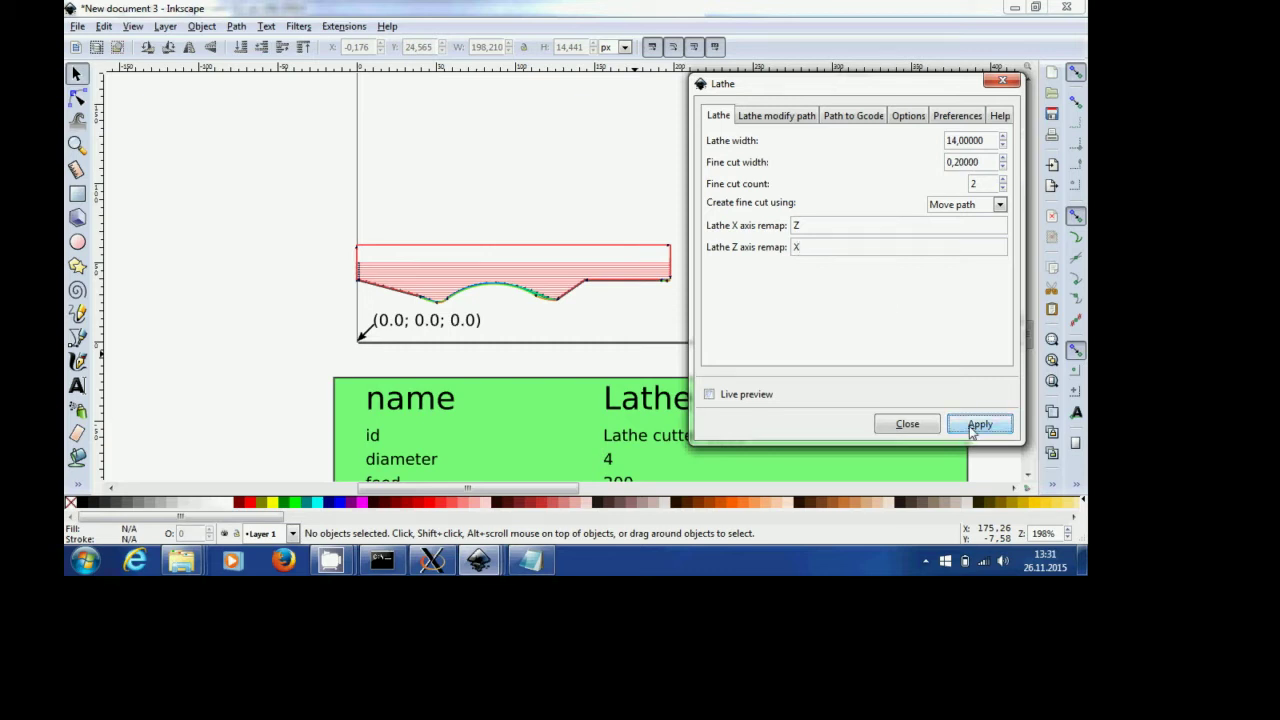
pyautogui.click(904, 425)
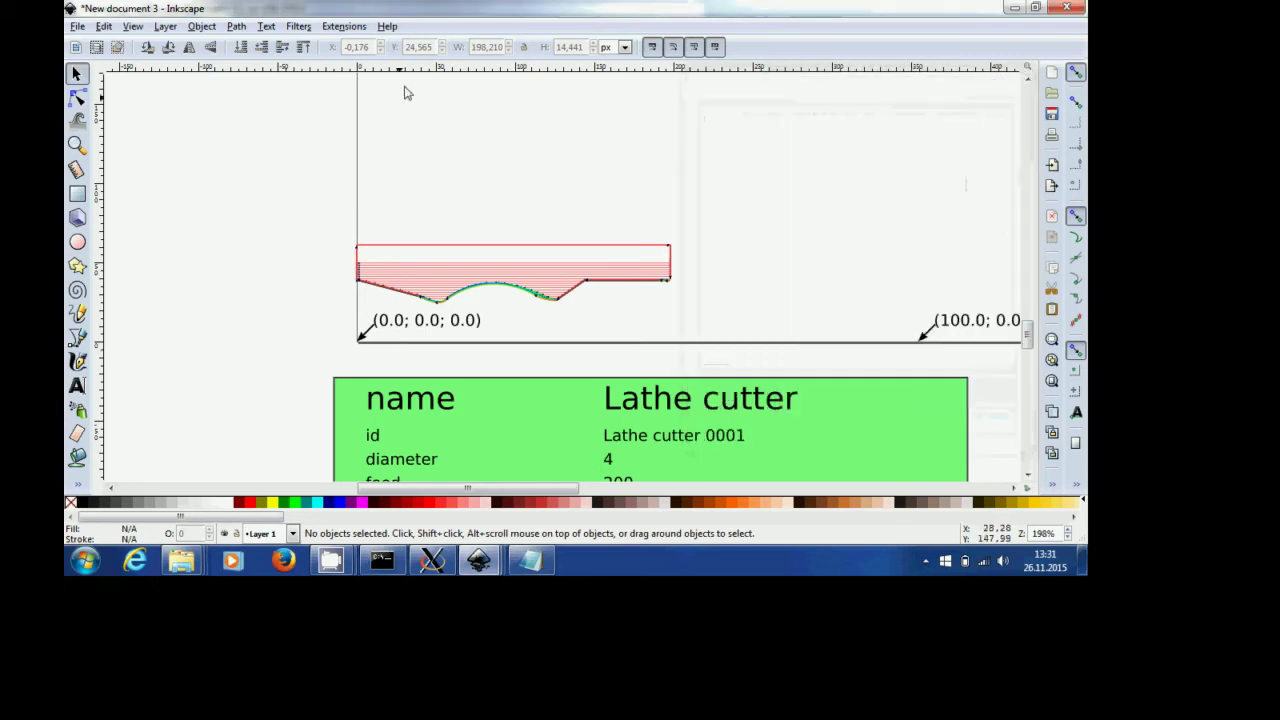
# Sort the RMDwin folder by date modified and select output_0116.ngc.
pyautogui.moveTo(181, 560)
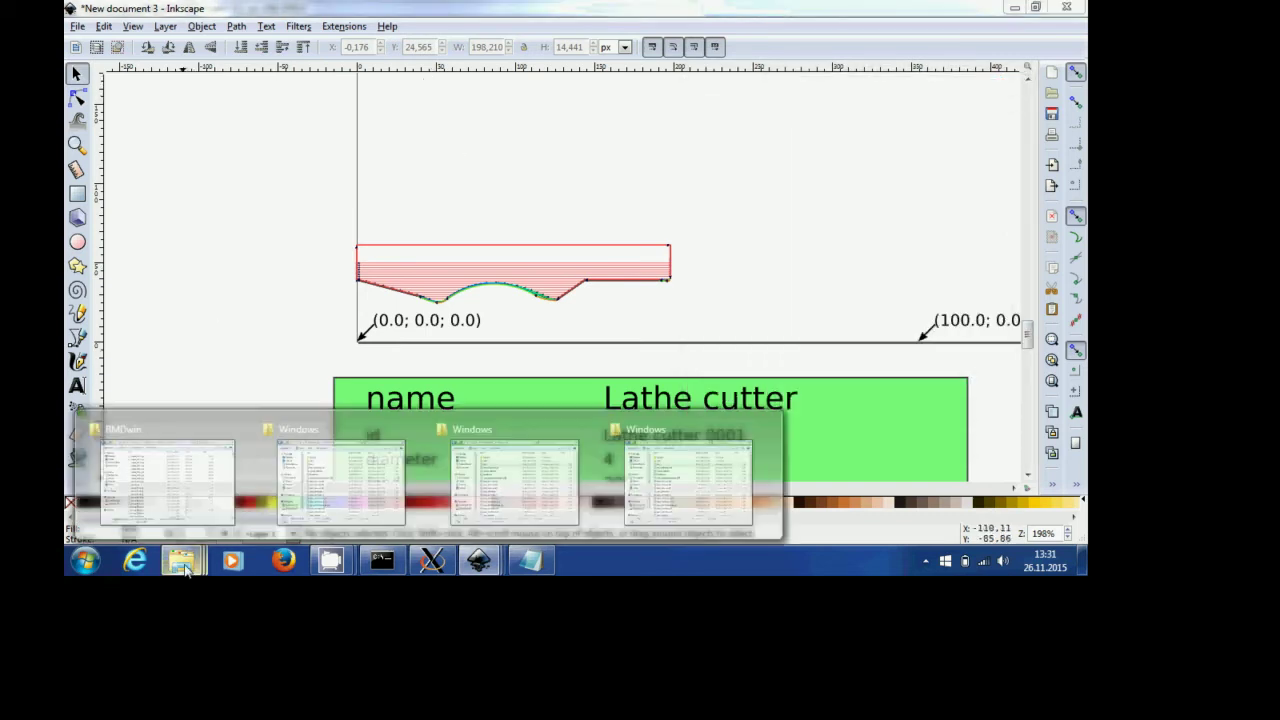
pyautogui.click(199, 495)
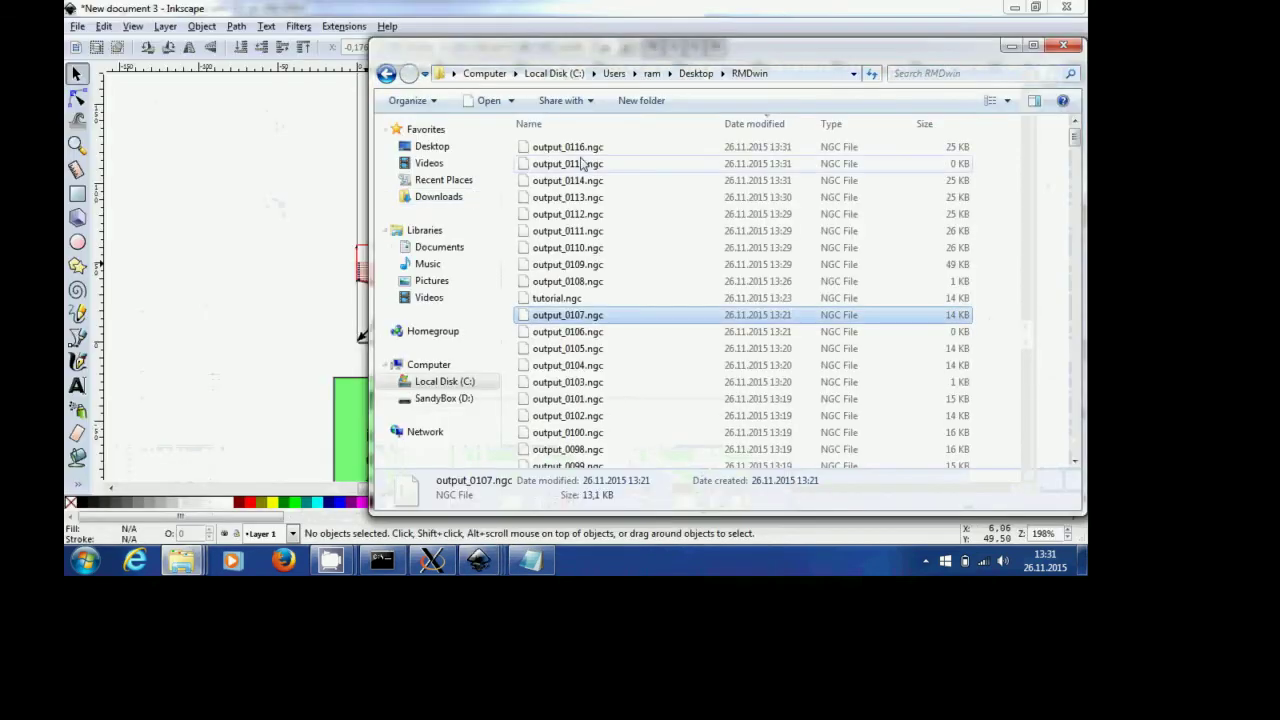
pyautogui.click(747, 125)
pyautogui.click(748, 125)
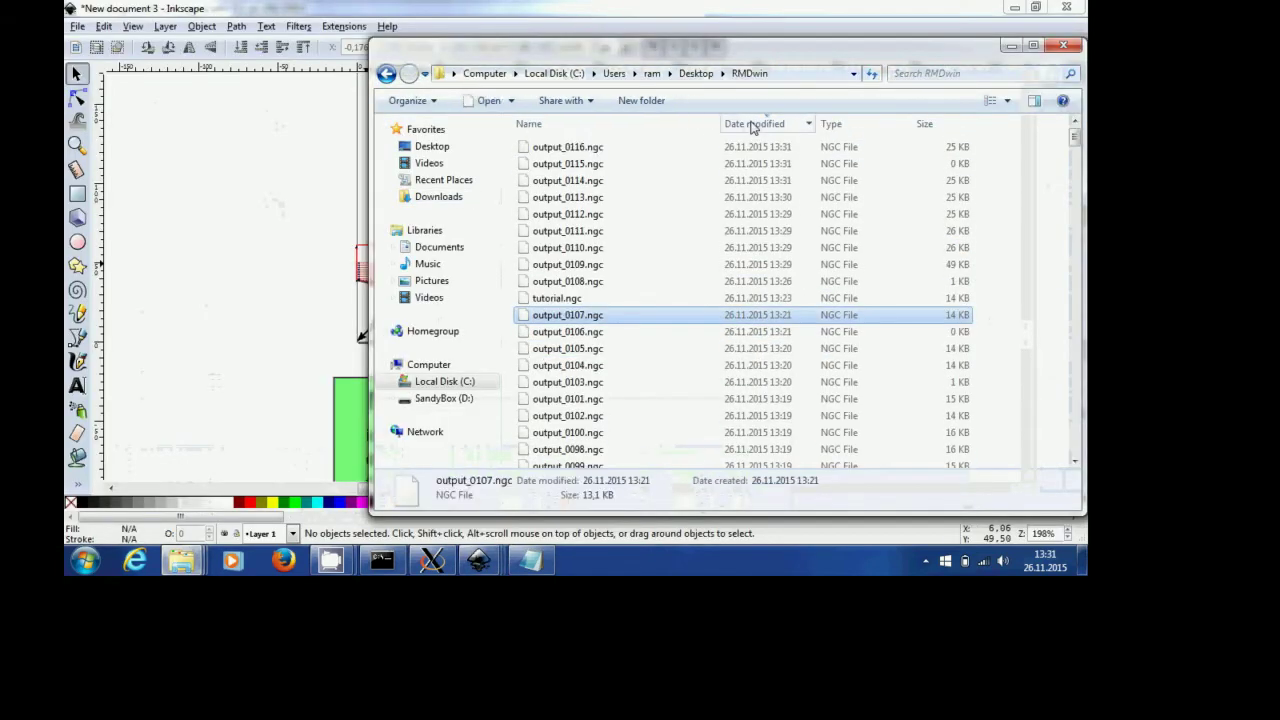
pyautogui.click(548, 151)
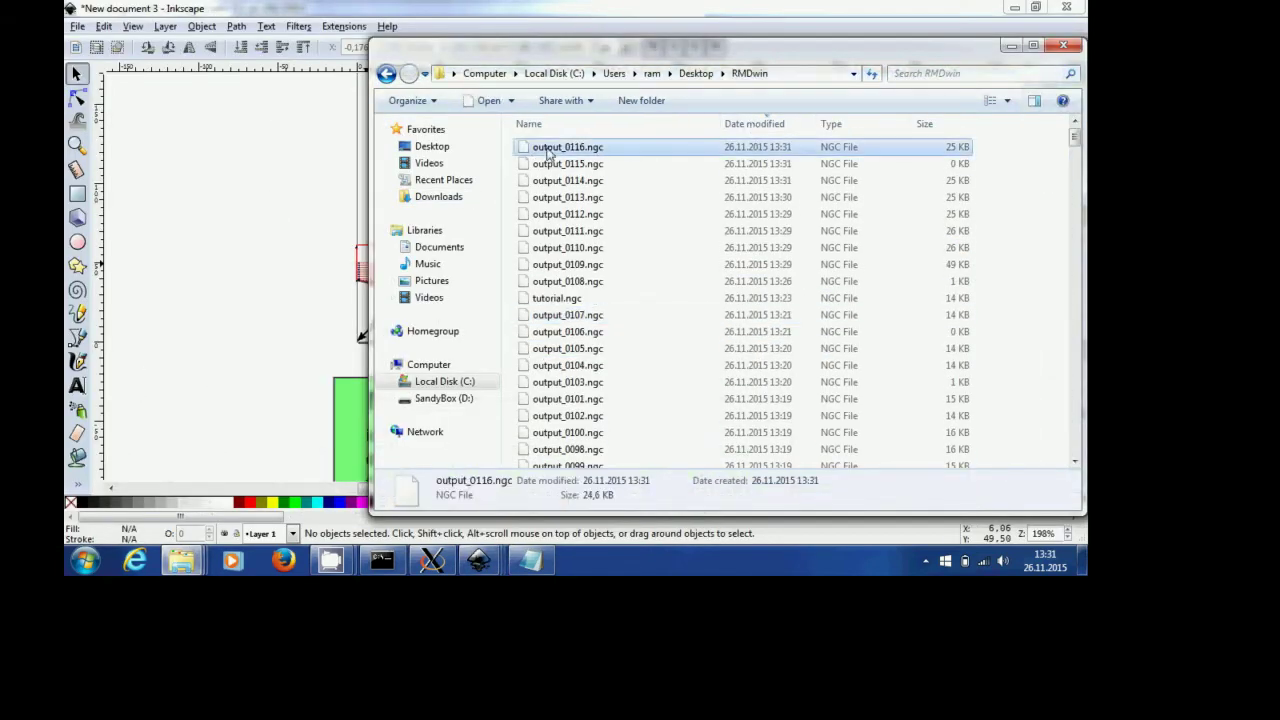
# Open output_0116.ngc by dropping it into a resized Notepad window.
pyautogui.click(531, 561)
pyautogui.click(1035, 7)
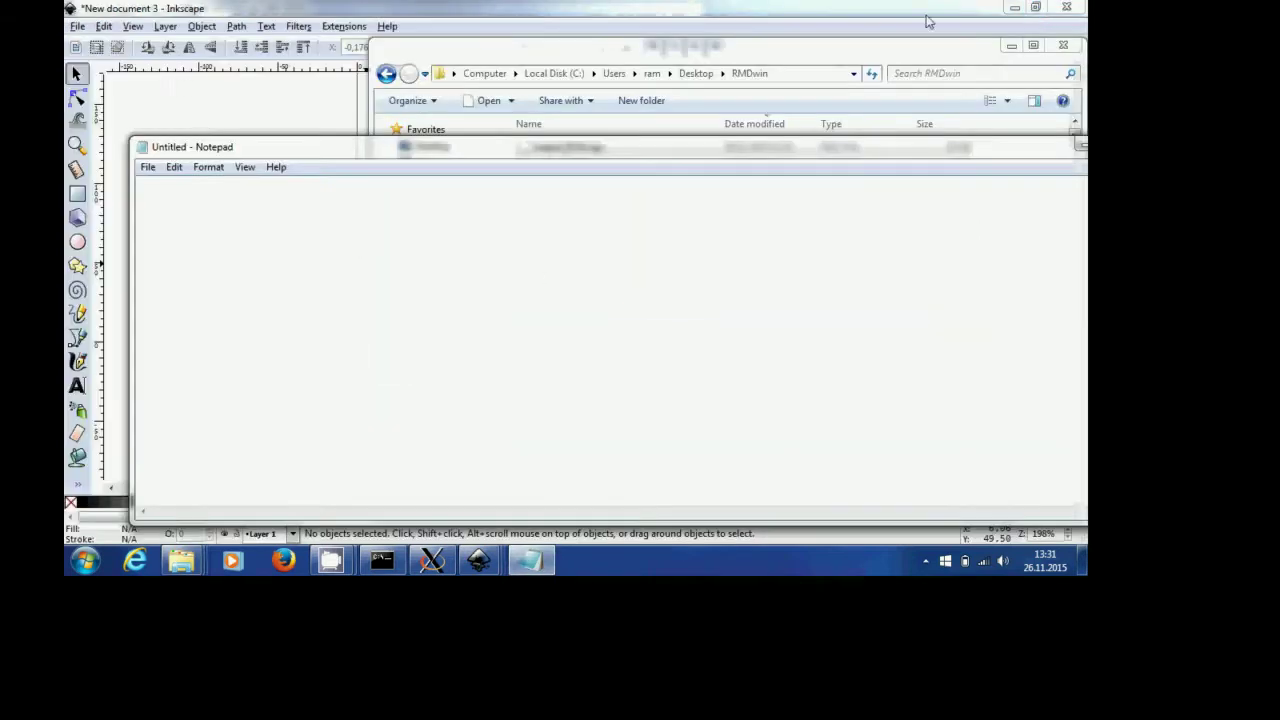
pyautogui.moveTo(727, 155); pyautogui.dragTo(730, 334)
pyautogui.moveTo(580, 150); pyautogui.dragTo(612, 417)
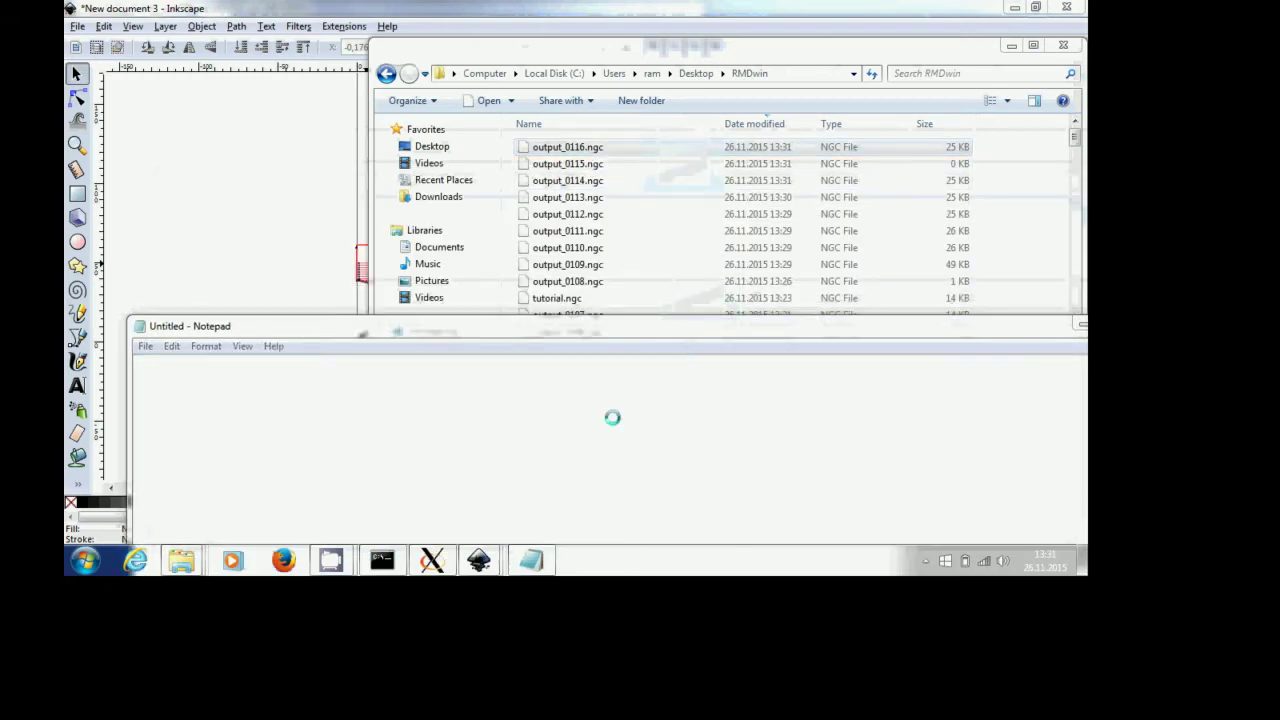
# Insert a G18 line after M3 in output_0116.ngc, then scroll to the file's end.
pyautogui.doubleClick(420, 328)
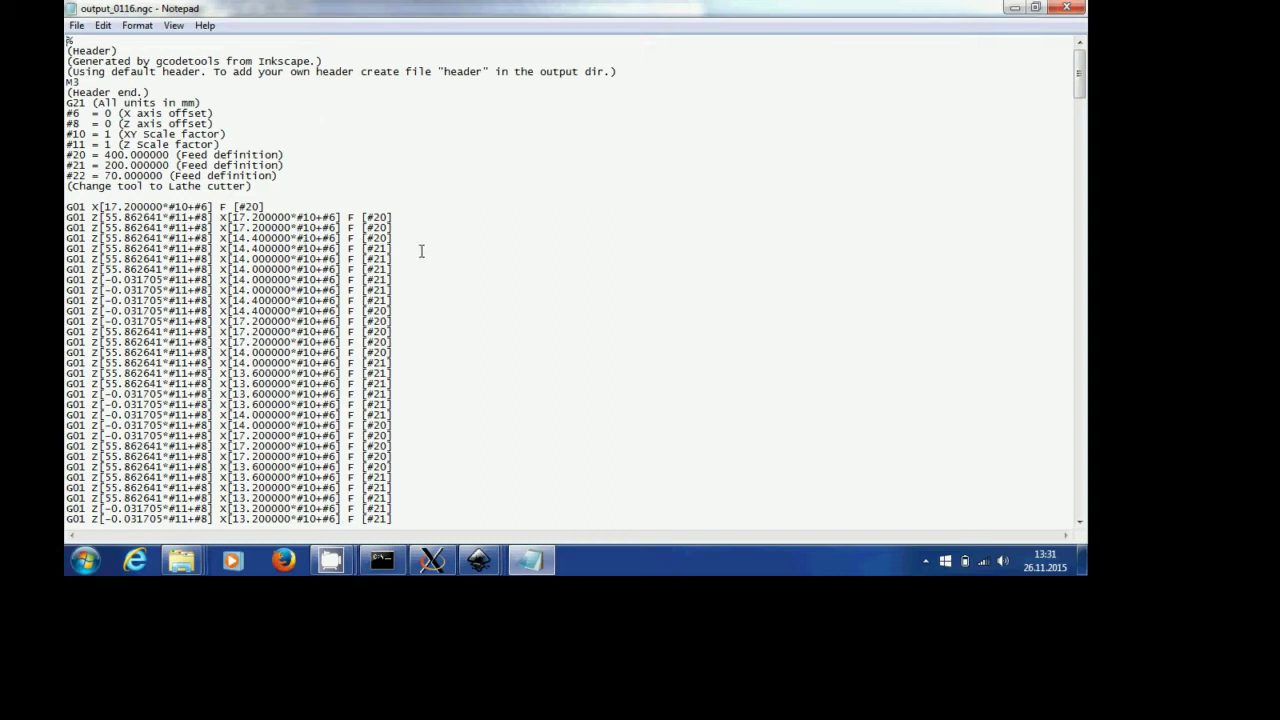
pyautogui.scroll(-1, 421, 224)
pyautogui.scroll(-10, 421, 224)
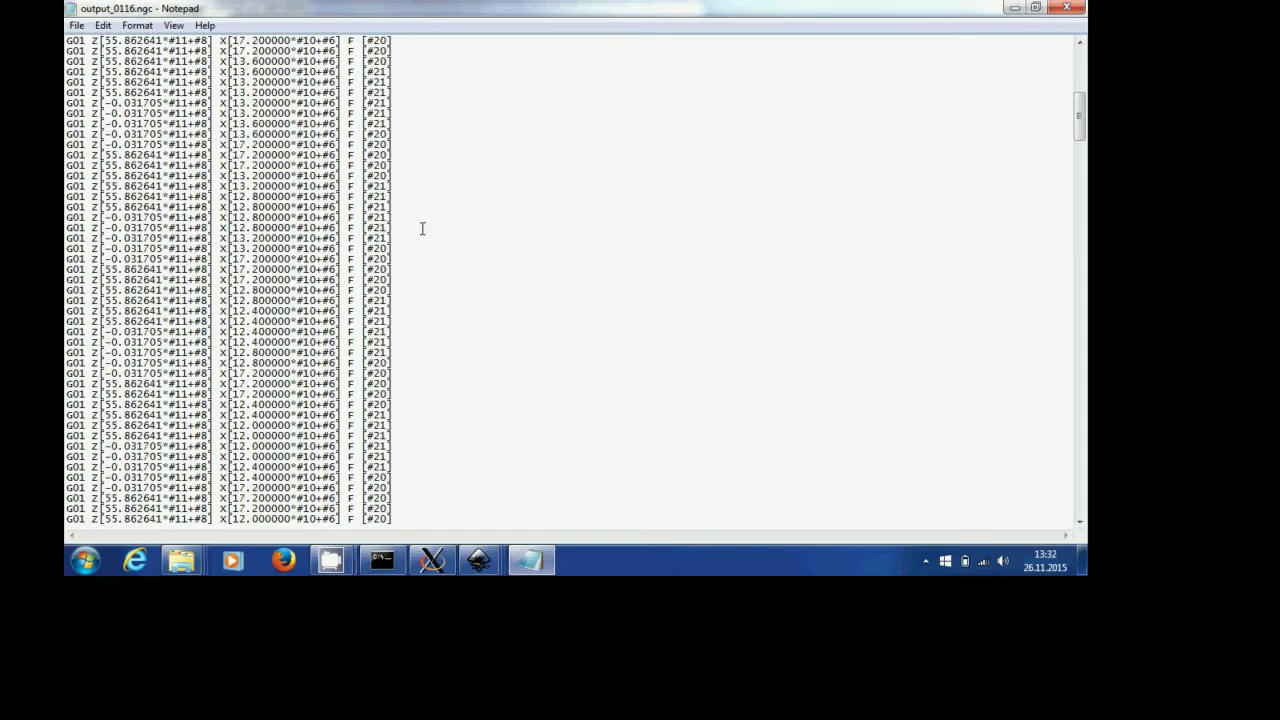
pyautogui.scroll(11, 421, 231)
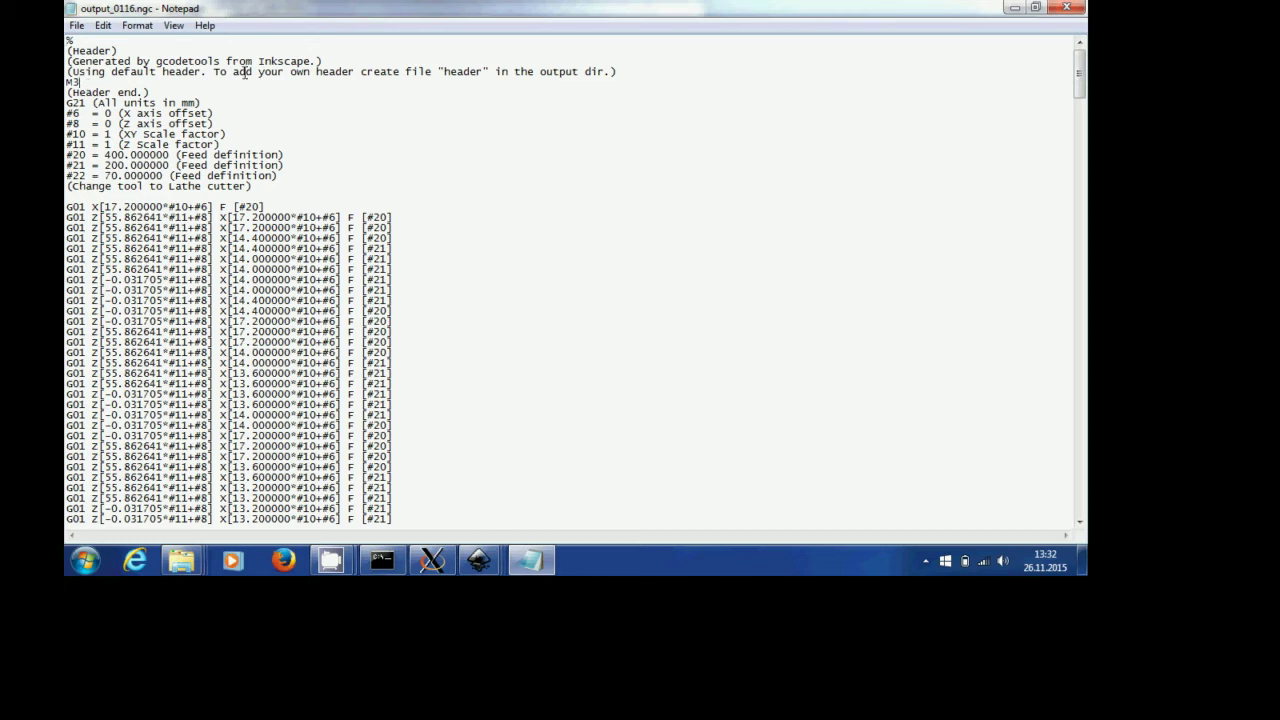
pyautogui.press('Return')
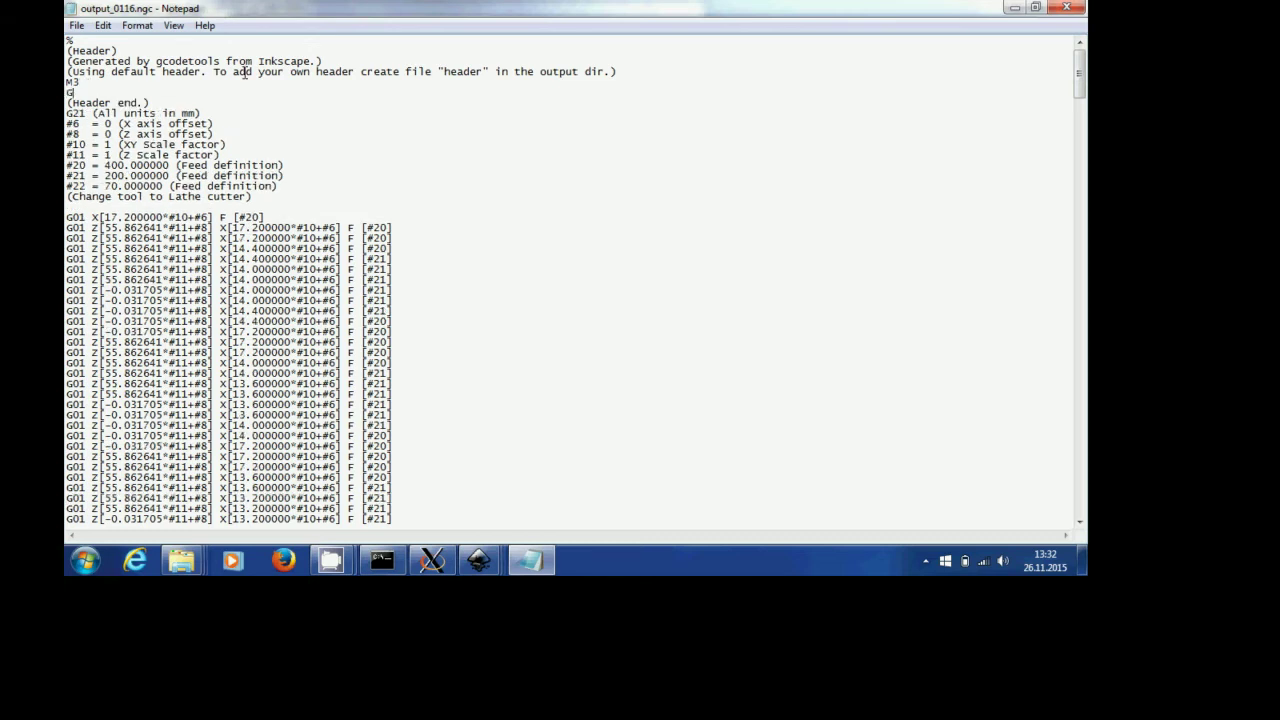
pyautogui.write('G18')
pyautogui.scroll(-16, 483, 194)
pyautogui.scroll(-20, 483, 194)
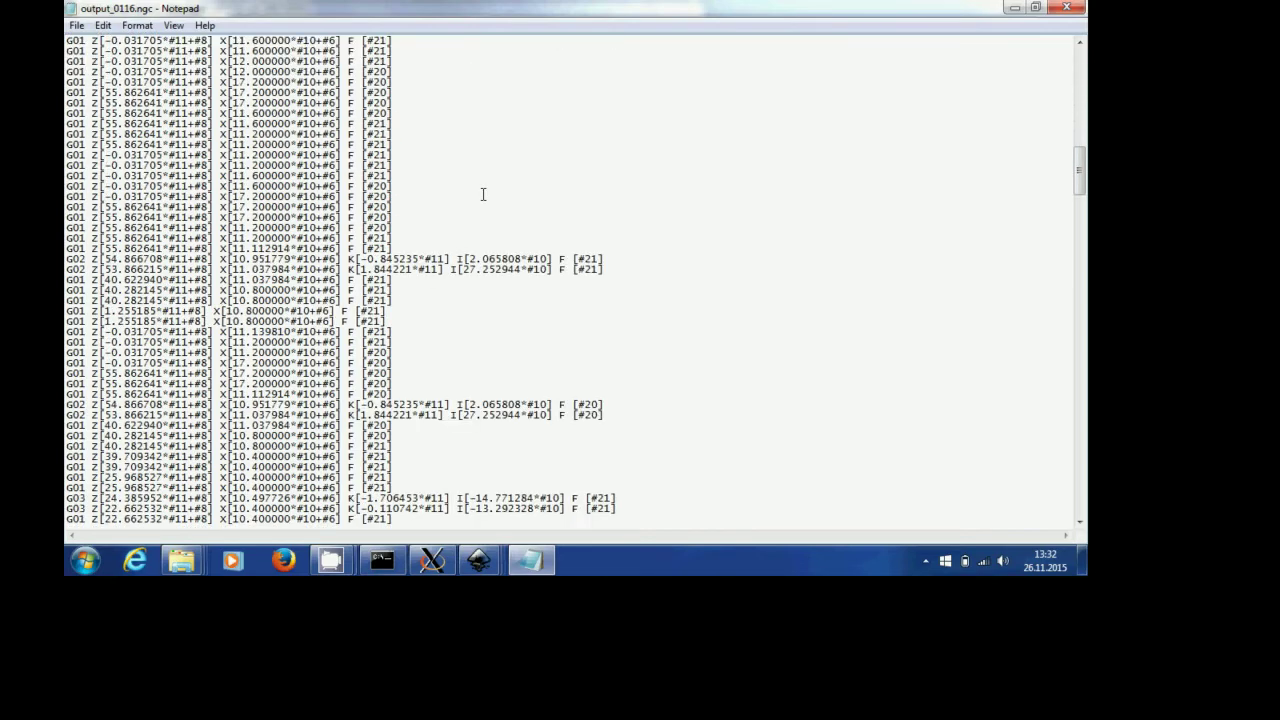
pyautogui.scroll(-20, 483, 194)
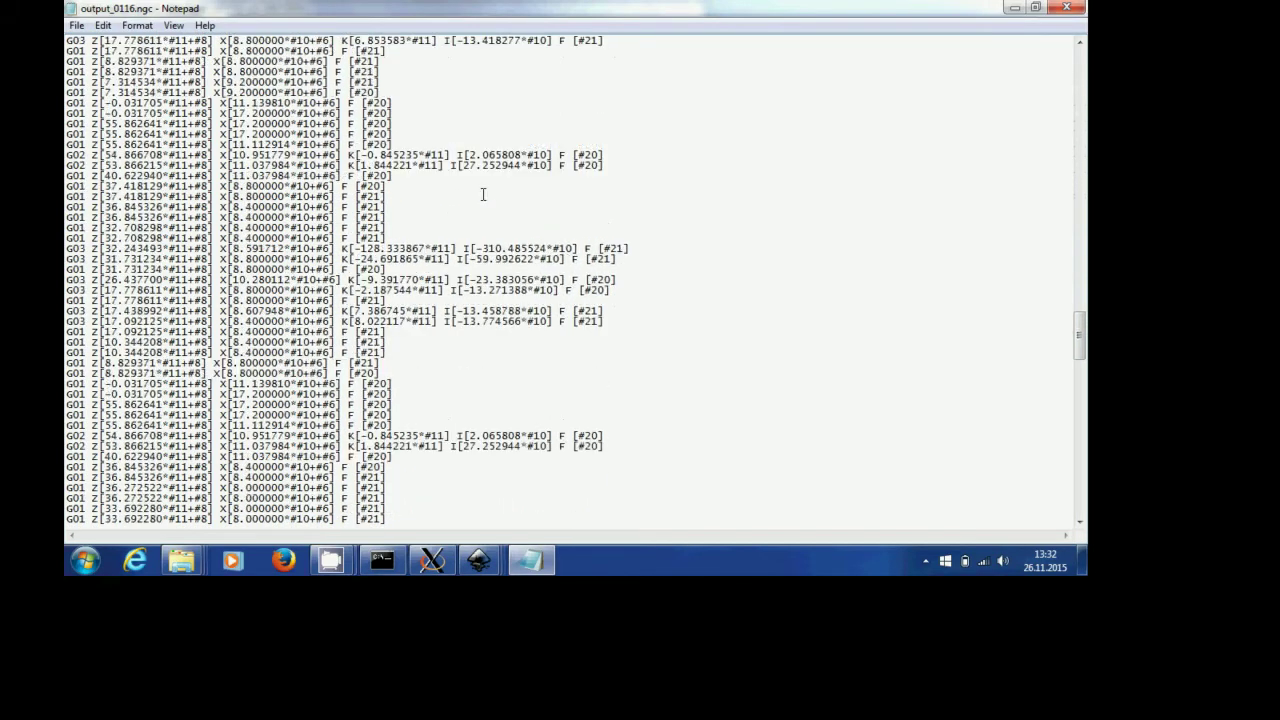
# Edit the footer return move to read G00 X18.0000 Z0.0000, replacing Y with Z.
pyautogui.scroll(-20, 483, 194)
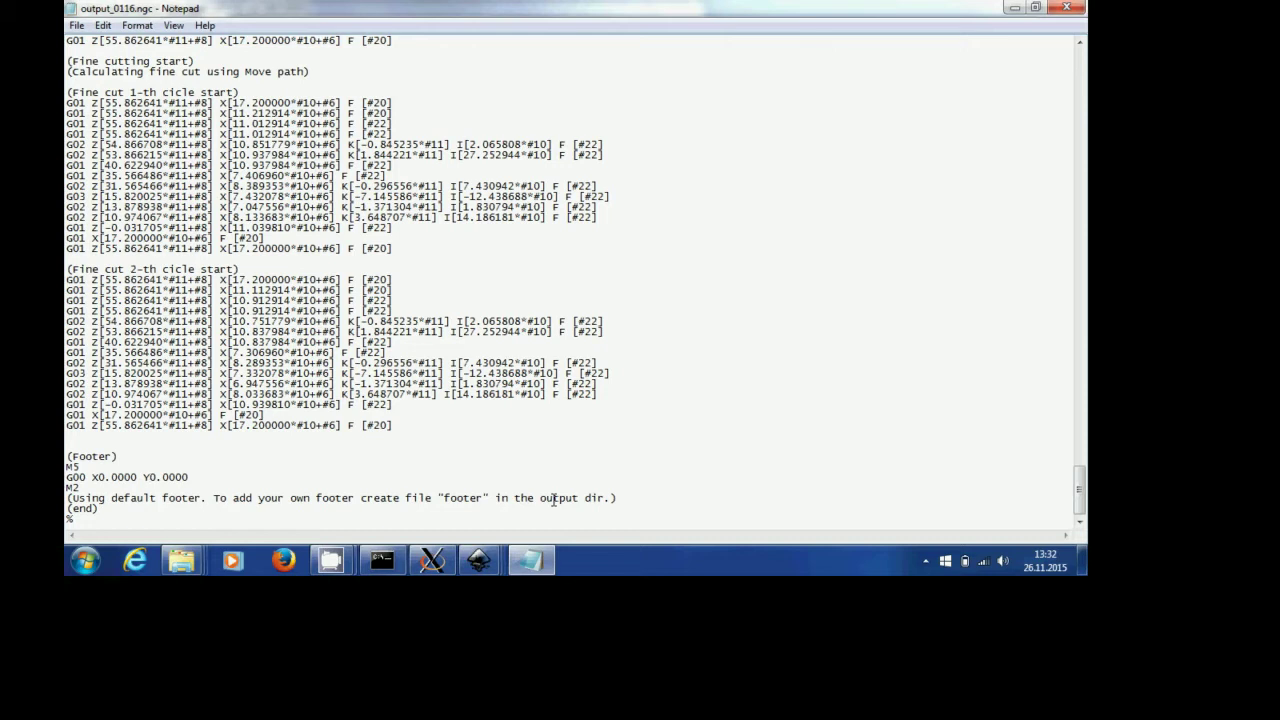
pyautogui.press('BackSpace')
pyautogui.write('Z')
pyautogui.press('Delete')
pyautogui.write('18')
pyautogui.moveTo(88, 477); pyautogui.dragTo(271, 487)
# Save the G-code as tutorial-today.ngc in RMDwin with the file type set to All Files.
pyautogui.click(191, 480)
pyautogui.click(76, 25)
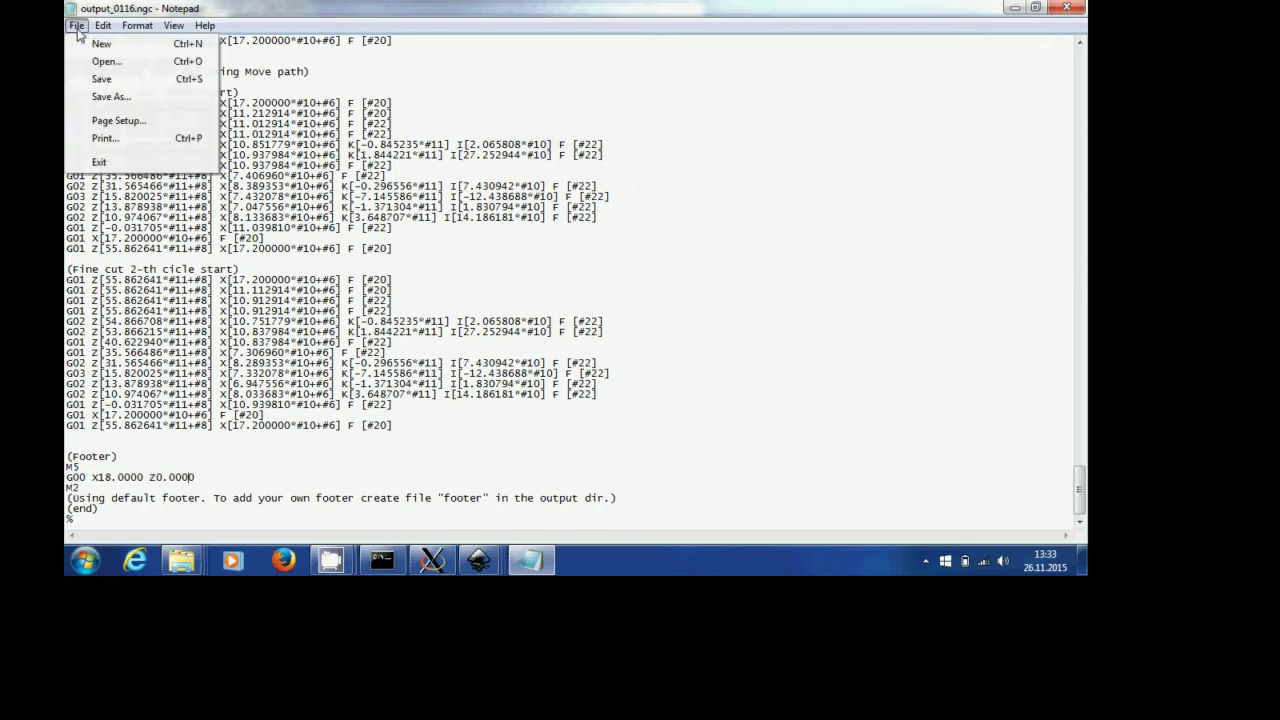
pyautogui.click(111, 97)
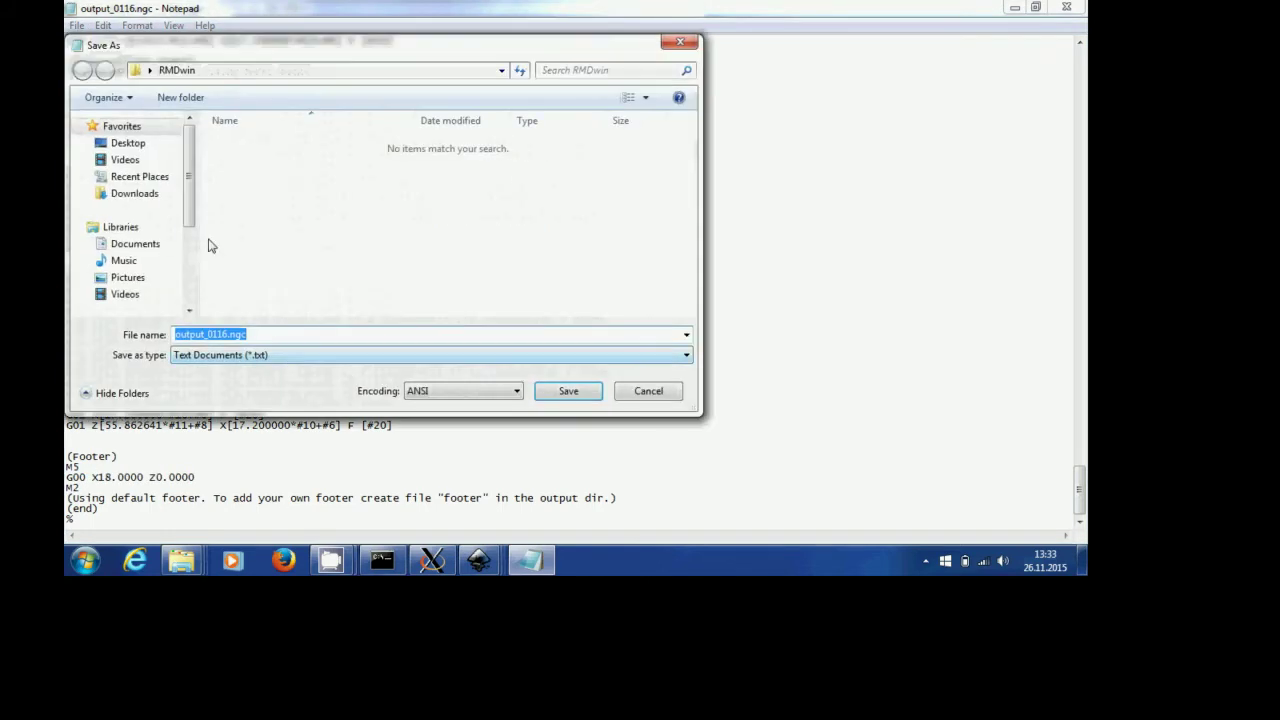
pyautogui.click(224, 334)
pyautogui.moveTo(229, 334); pyautogui.dragTo(163, 334)
pyautogui.click(278, 356)
pyautogui.click(189, 383)
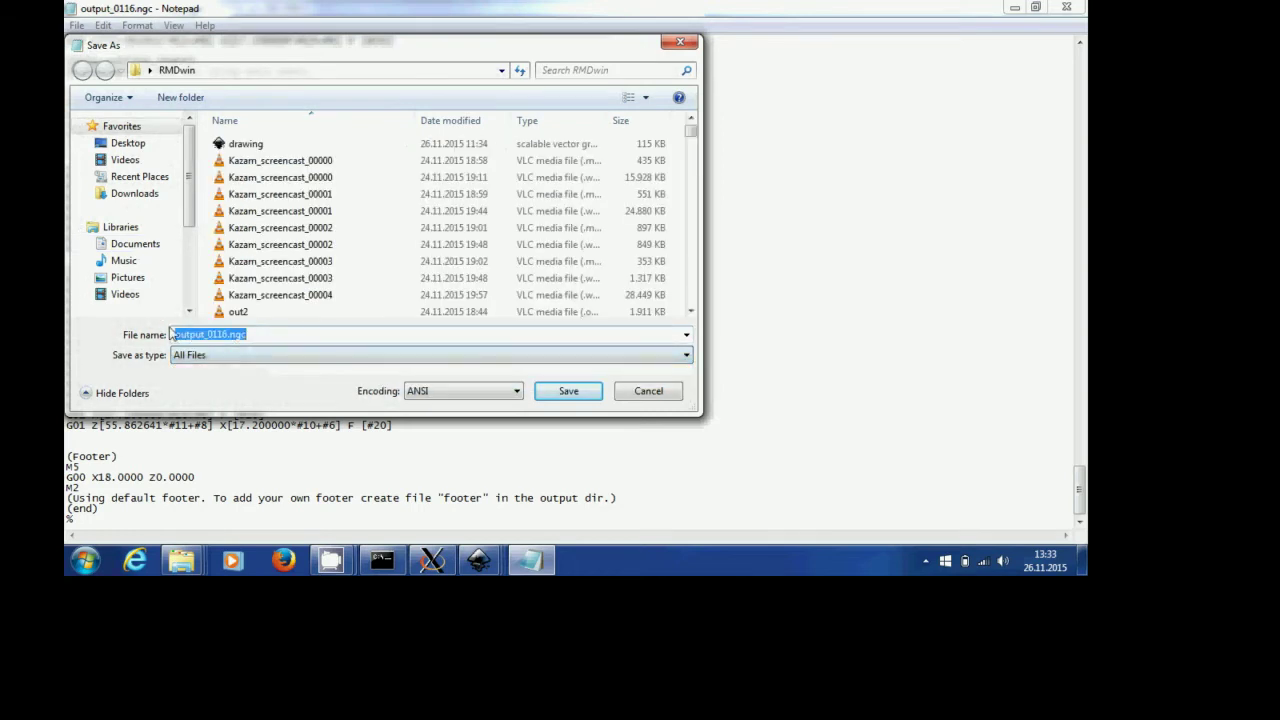
pyautogui.write('t')
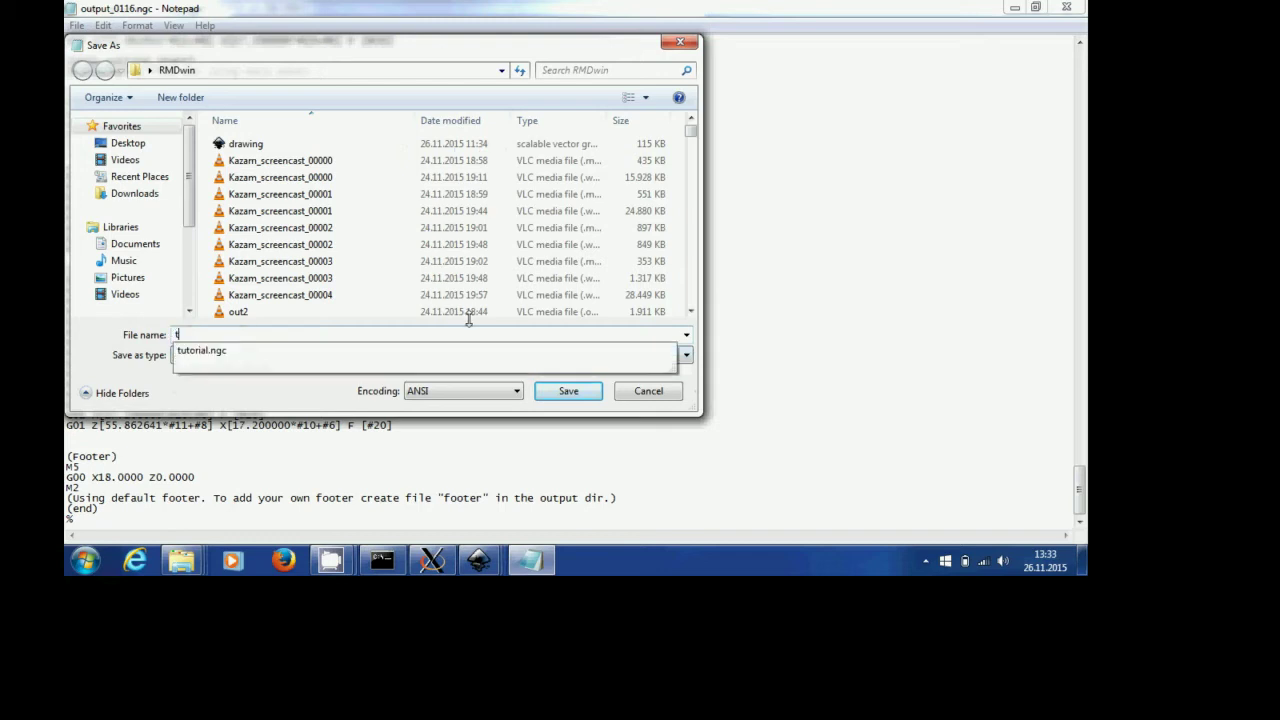
pyautogui.write('utorial-today.ngc')
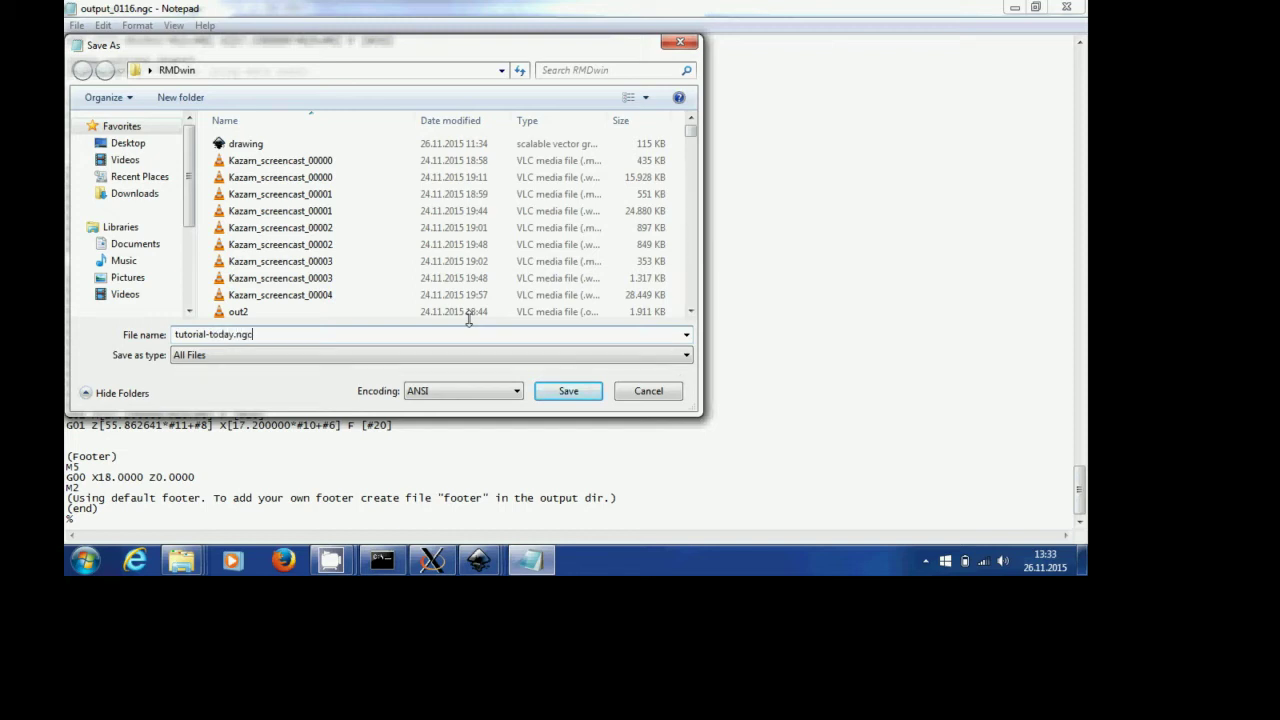
pyautogui.click(568, 391)
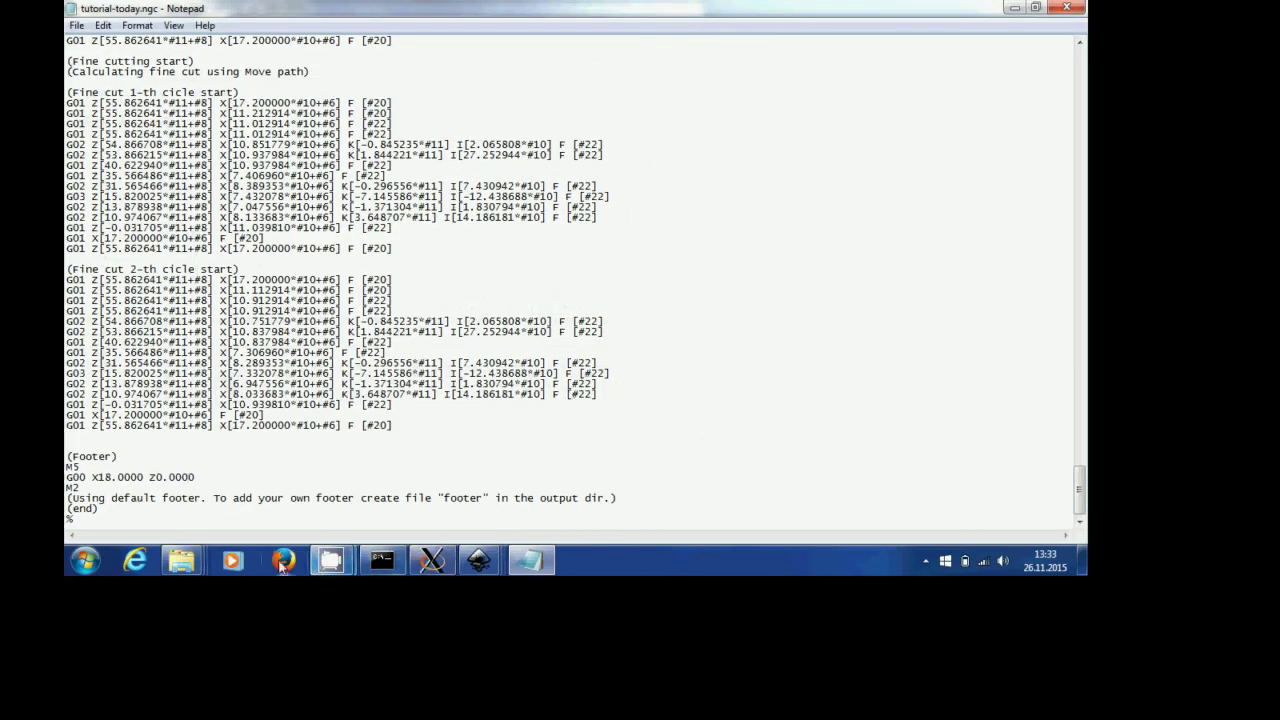
# Run the 'files' script in SandyBox (D:)\Windows to open a WinSCP session with Machinekit.
pyautogui.moveTo(198, 560)
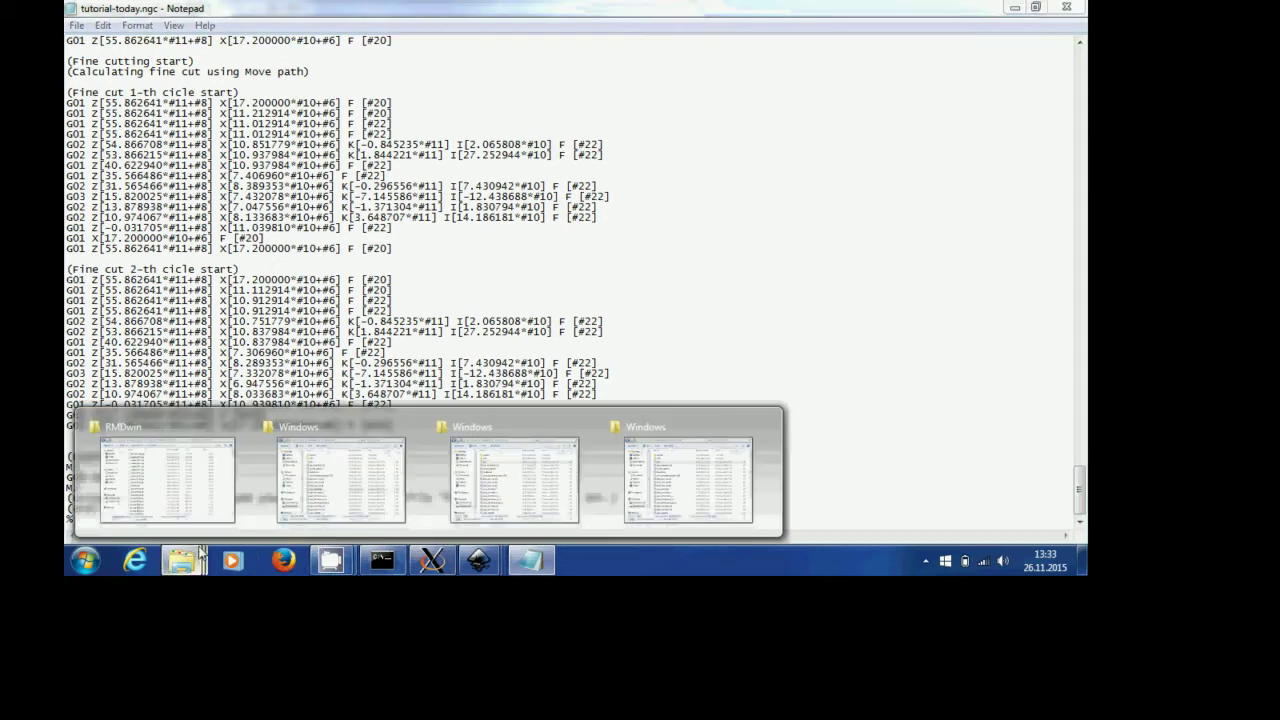
pyautogui.click(513, 480)
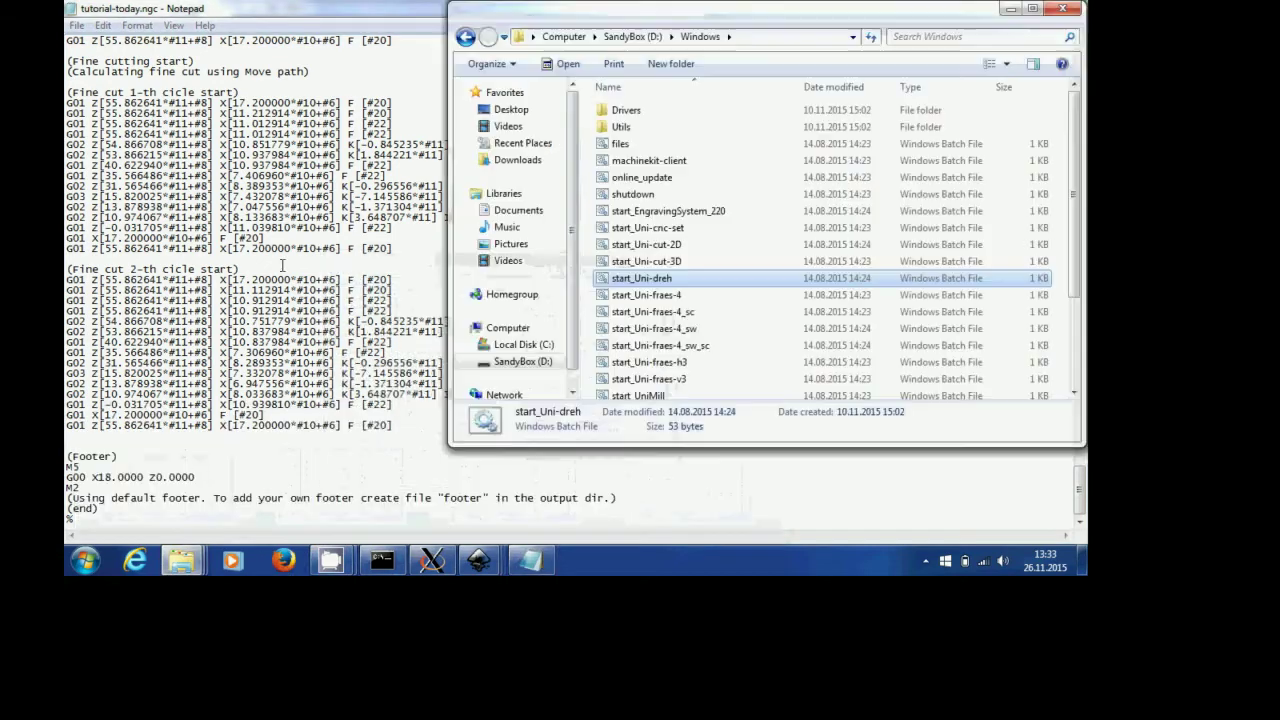
pyautogui.click(610, 34)
pyautogui.moveTo(703, 18); pyautogui.dragTo(497, 97)
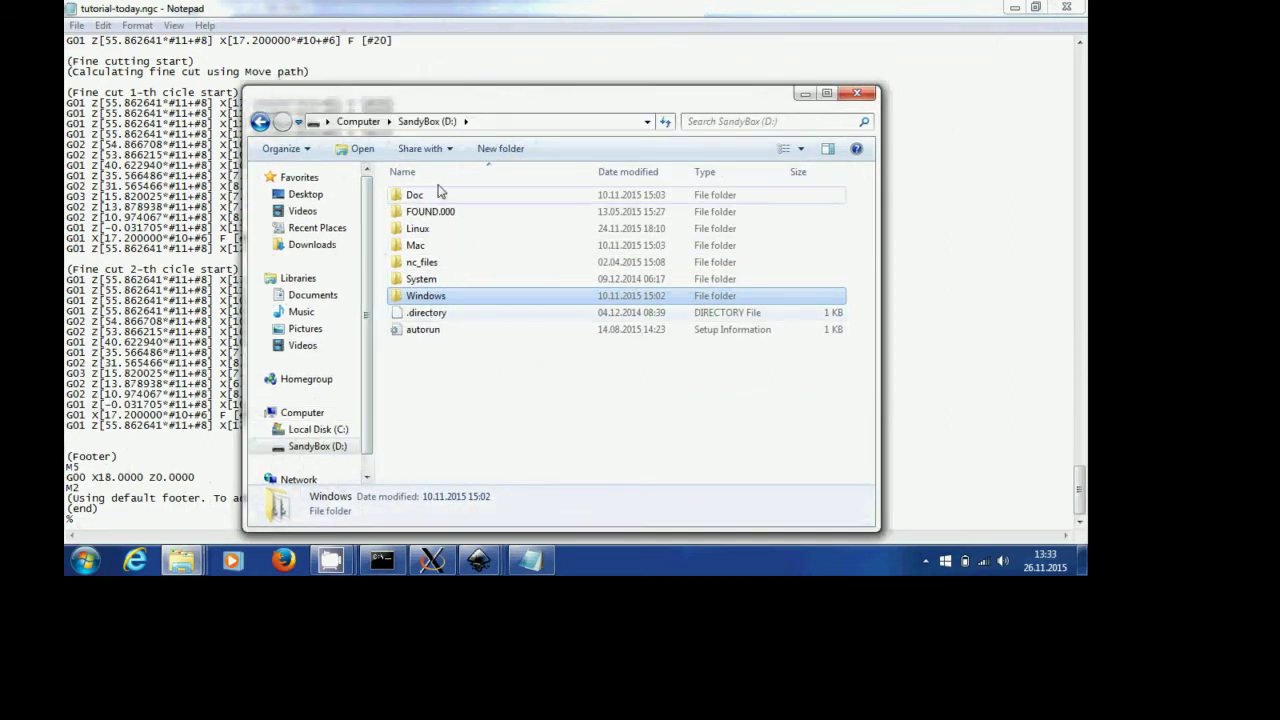
pyautogui.doubleClick(420, 299)
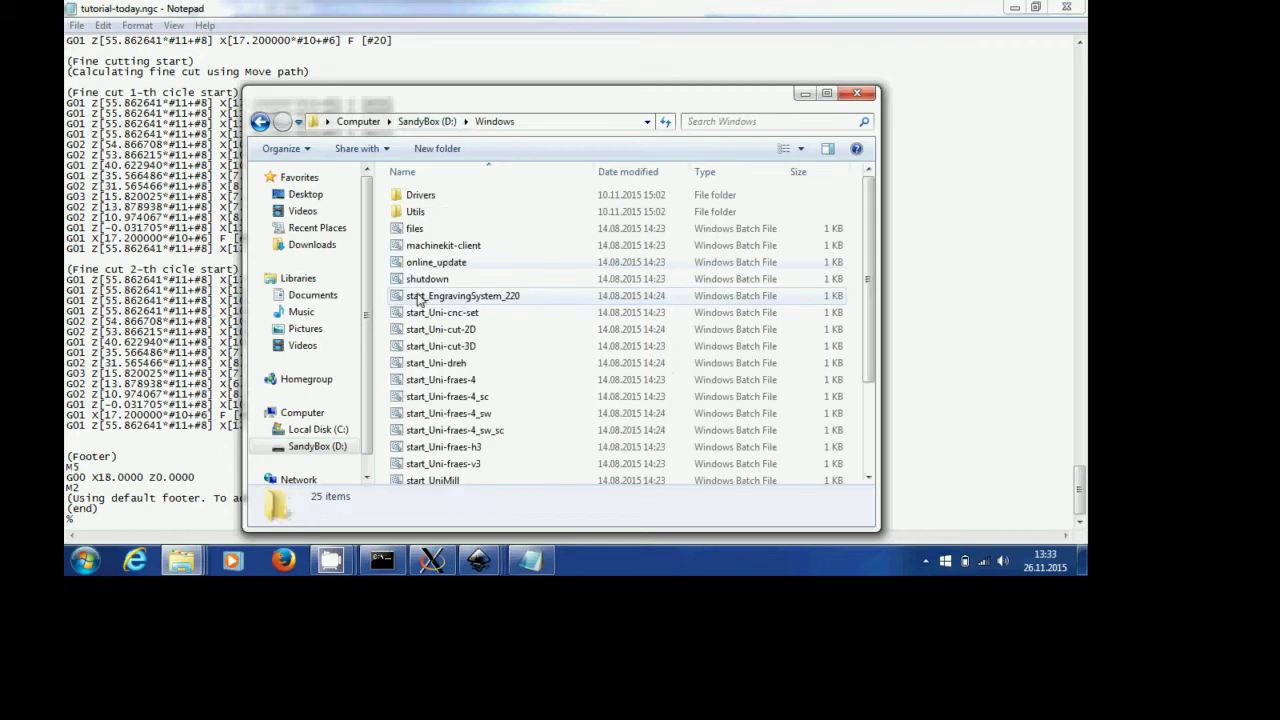
pyautogui.doubleClick(416, 229)
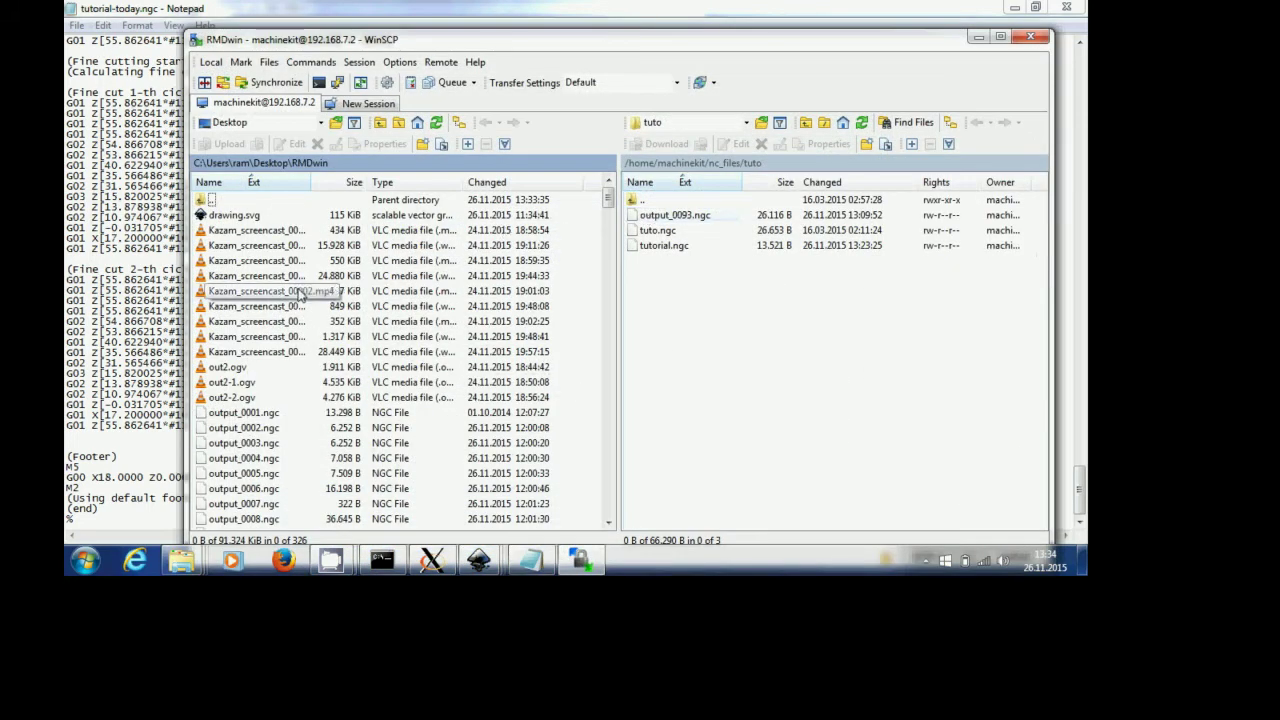
# Copy tutorial-today.ngc from local RMDwin into the remote nc_files/tuto folder, then bring up AXIS.
pyautogui.scroll(-12, 299, 294)
pyautogui.scroll(-20, 299, 294)
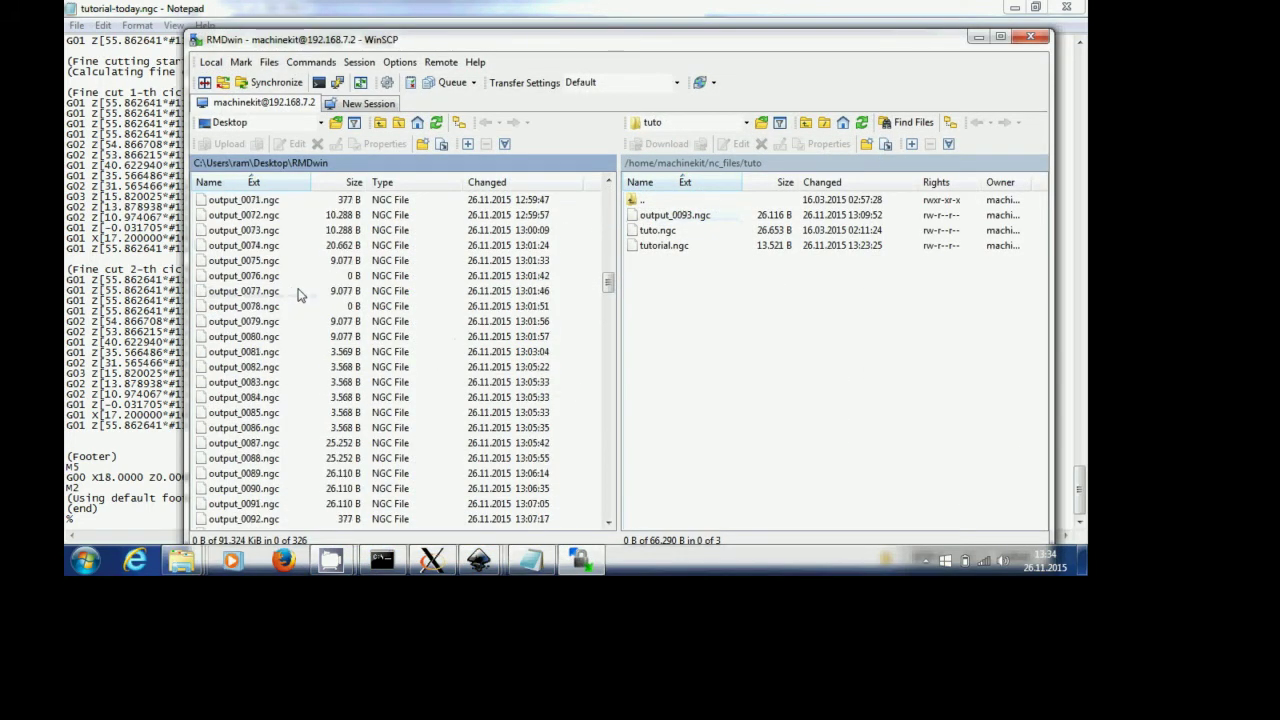
pyautogui.moveTo(608, 322); pyautogui.dragTo(600, 512)
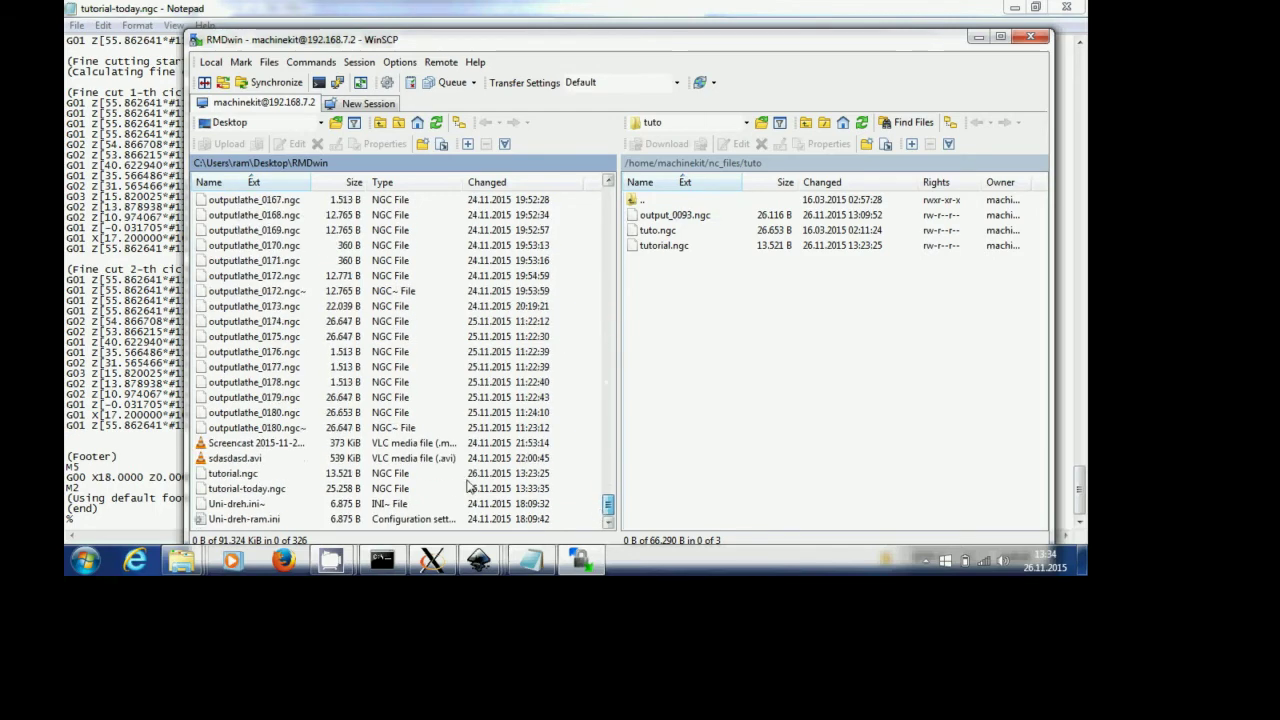
pyautogui.click(224, 489)
pyautogui.moveTo(216, 486); pyautogui.dragTo(828, 442)
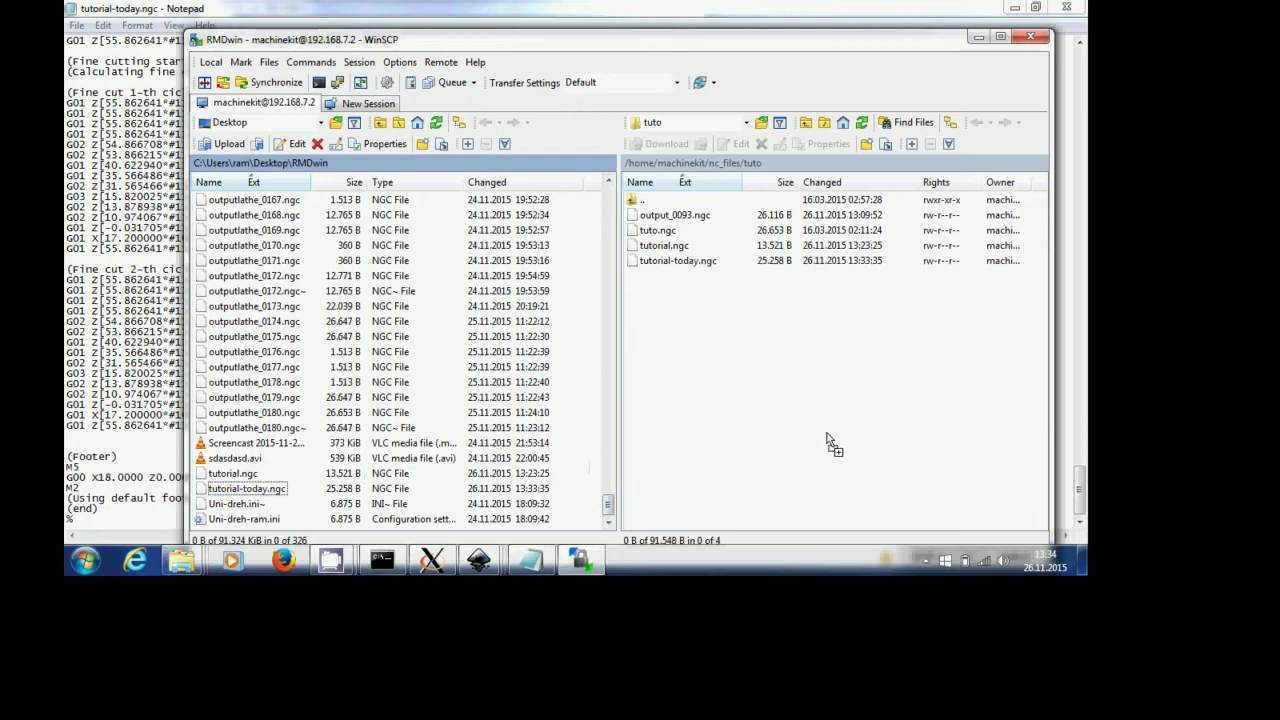
pyautogui.click(431, 560)
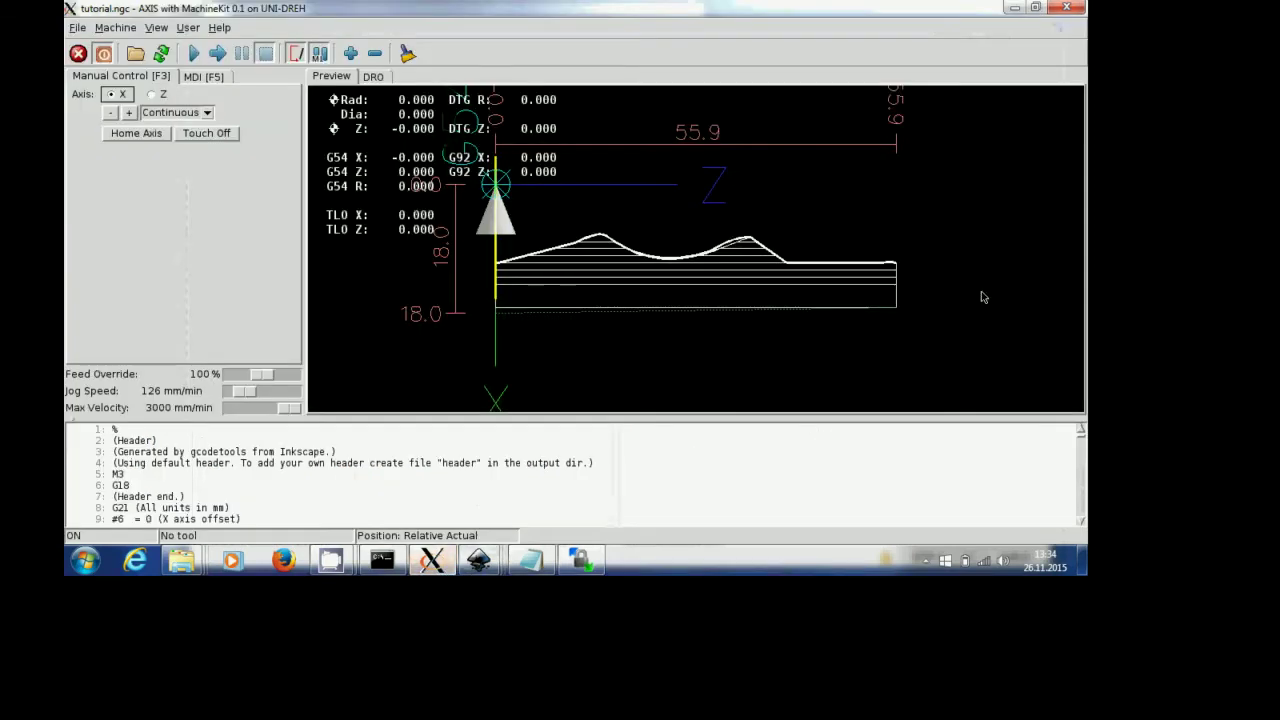
# Open tutorial-today.ngc in AXIS and zoom into its wavy lathe toolpath preview.
pyautogui.click(135, 53)
pyautogui.click(431, 272)
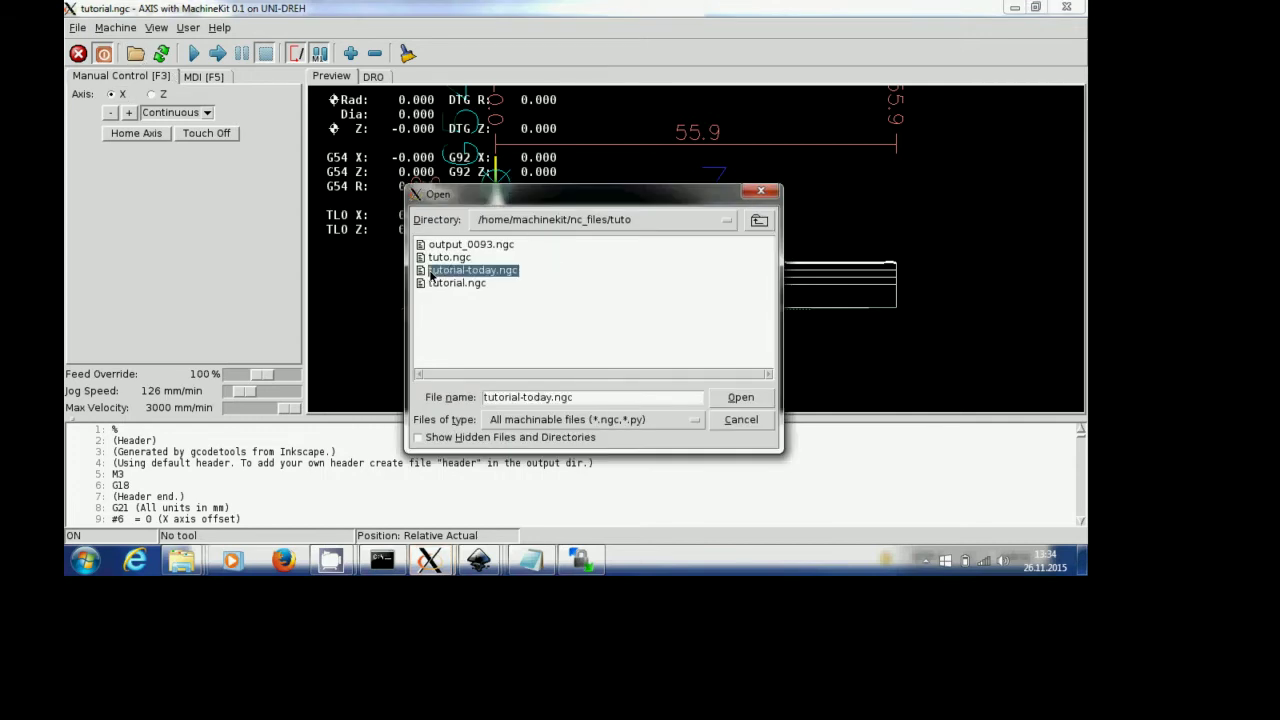
pyautogui.click(733, 416)
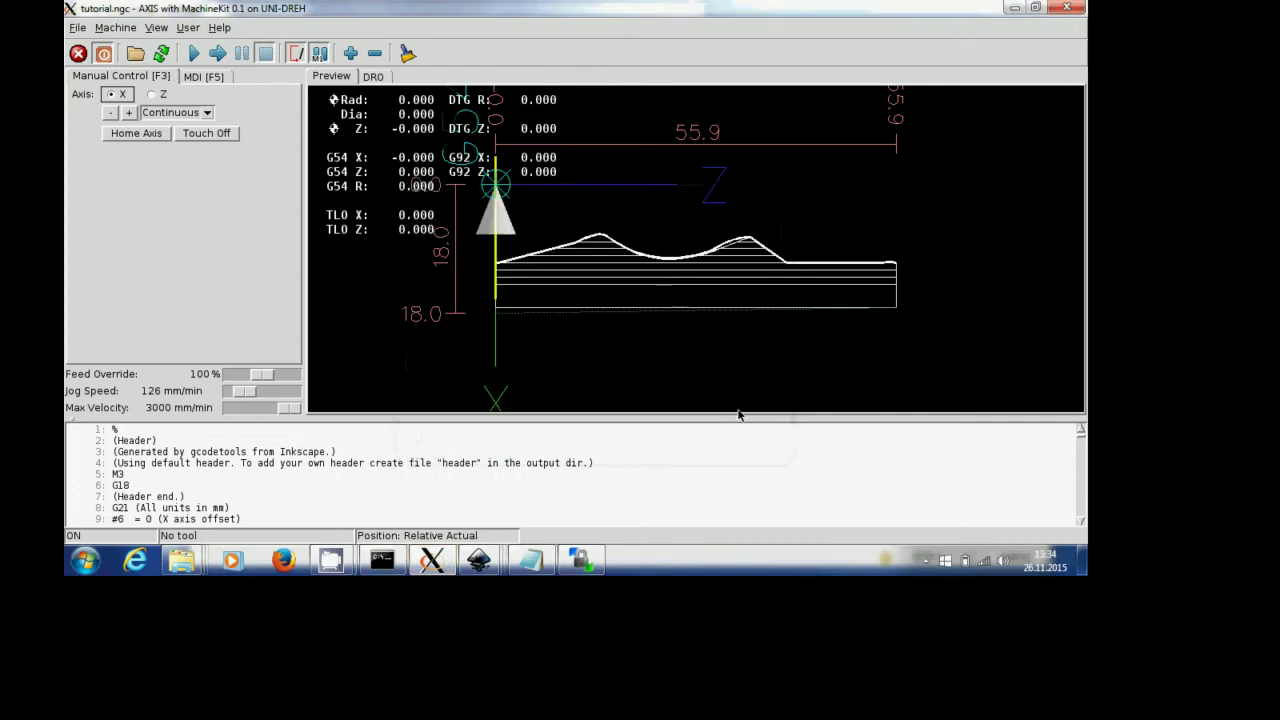
pyautogui.click(135, 53)
pyautogui.click(460, 272)
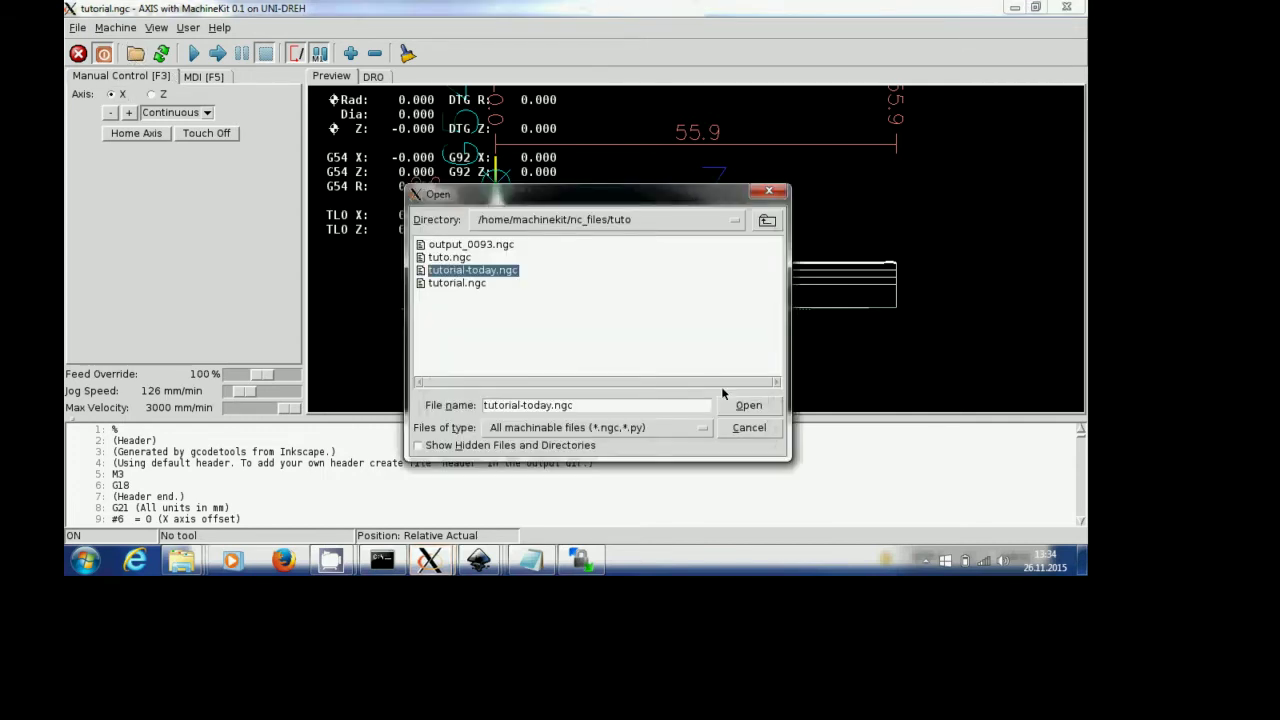
pyautogui.click(748, 405)
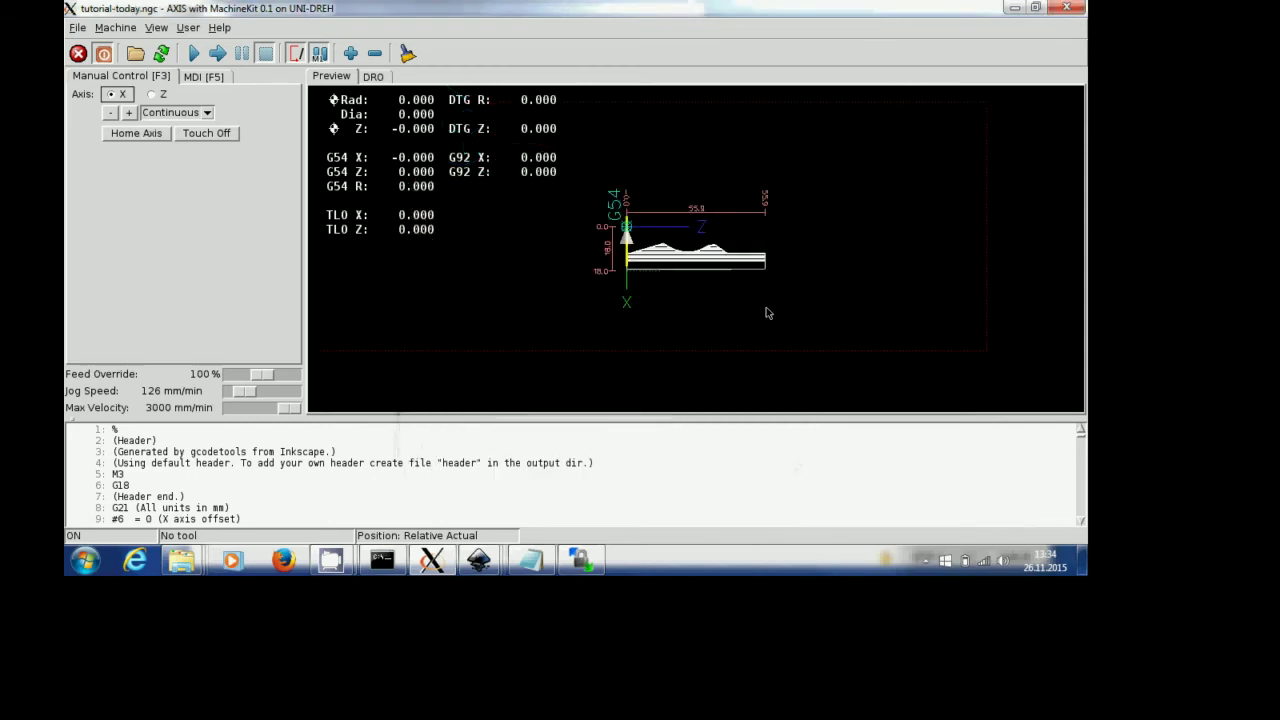
pyautogui.scroll(4, 768, 308)
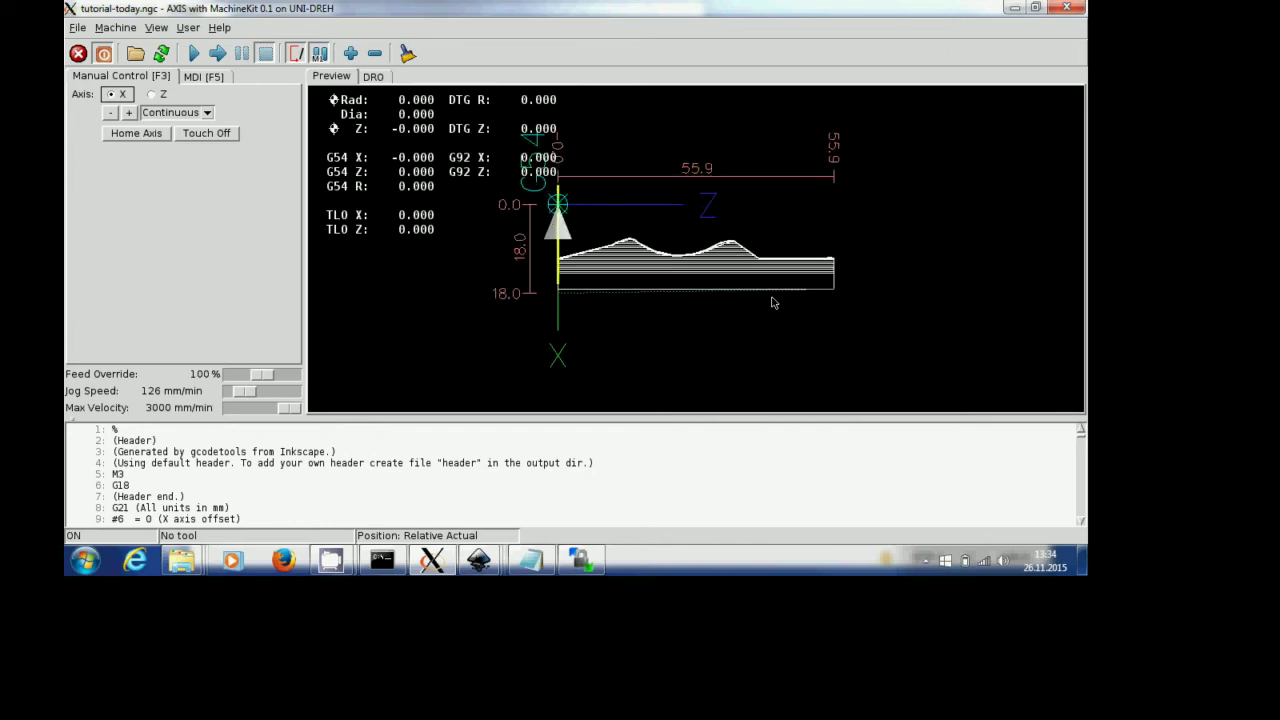
pyautogui.scroll(1, 772, 302)
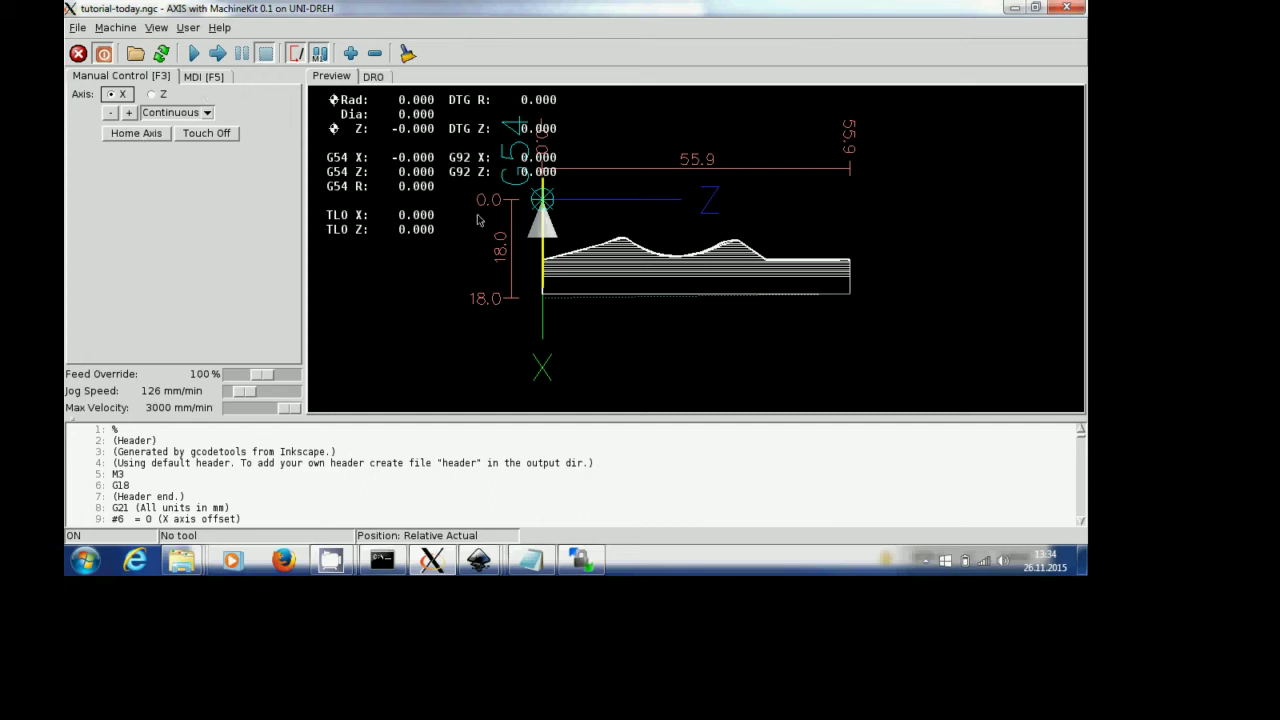
# Re-home the X axis, confirming the homing prompt.
pyautogui.click(135, 133)
pyautogui.click(120, 89)
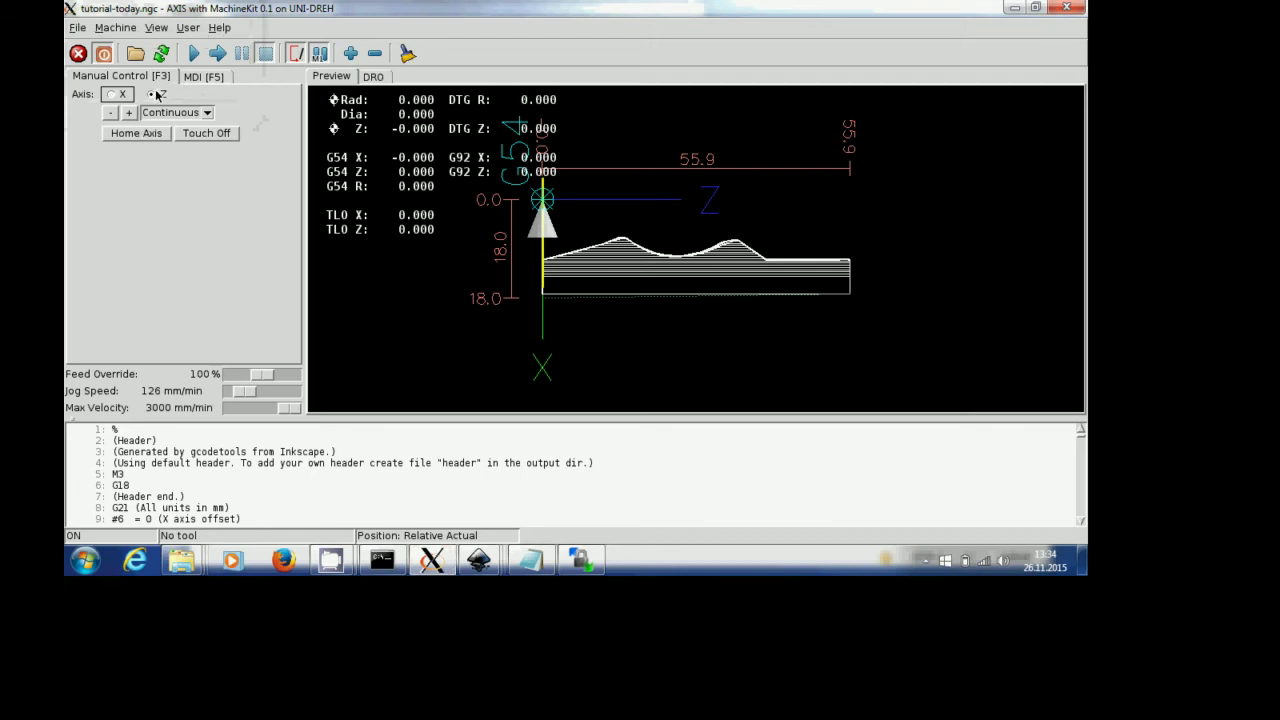
pyautogui.click(135, 133)
pyautogui.click(121, 92)
# Touch off X at 14 mm radius in the G54 coordinate system.
pyautogui.click(205, 133)
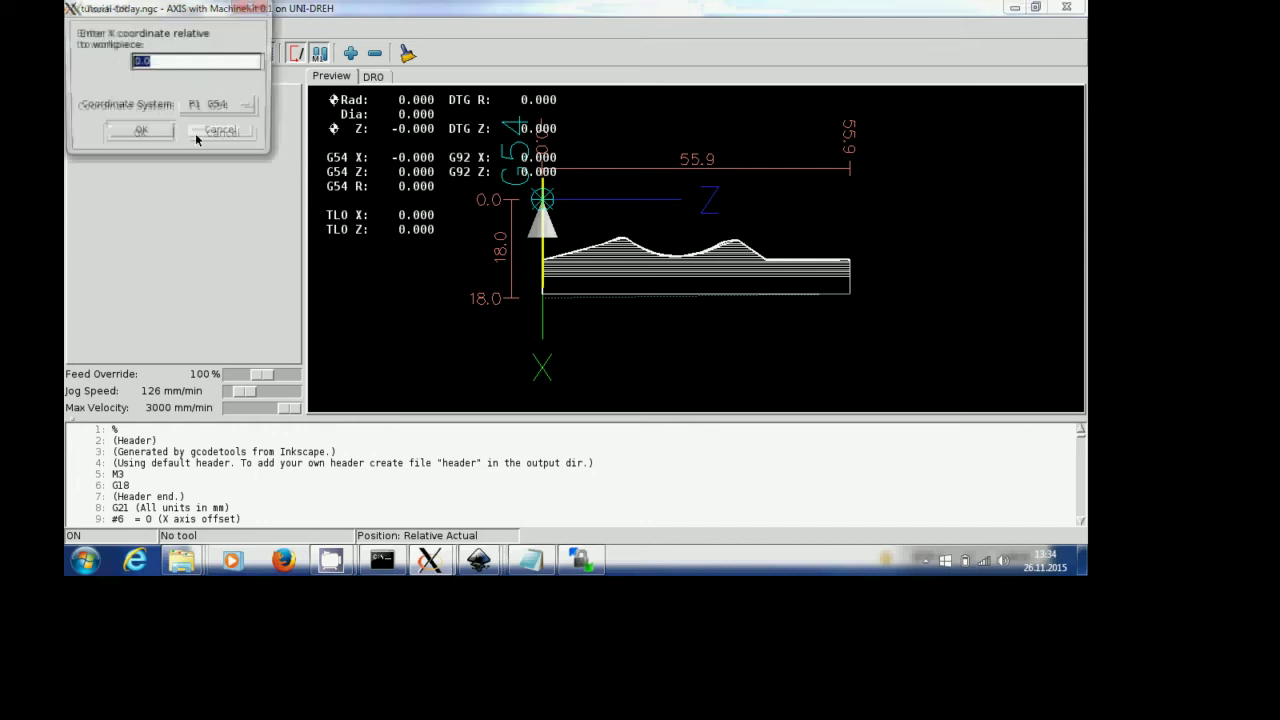
pyautogui.click(171, 61)
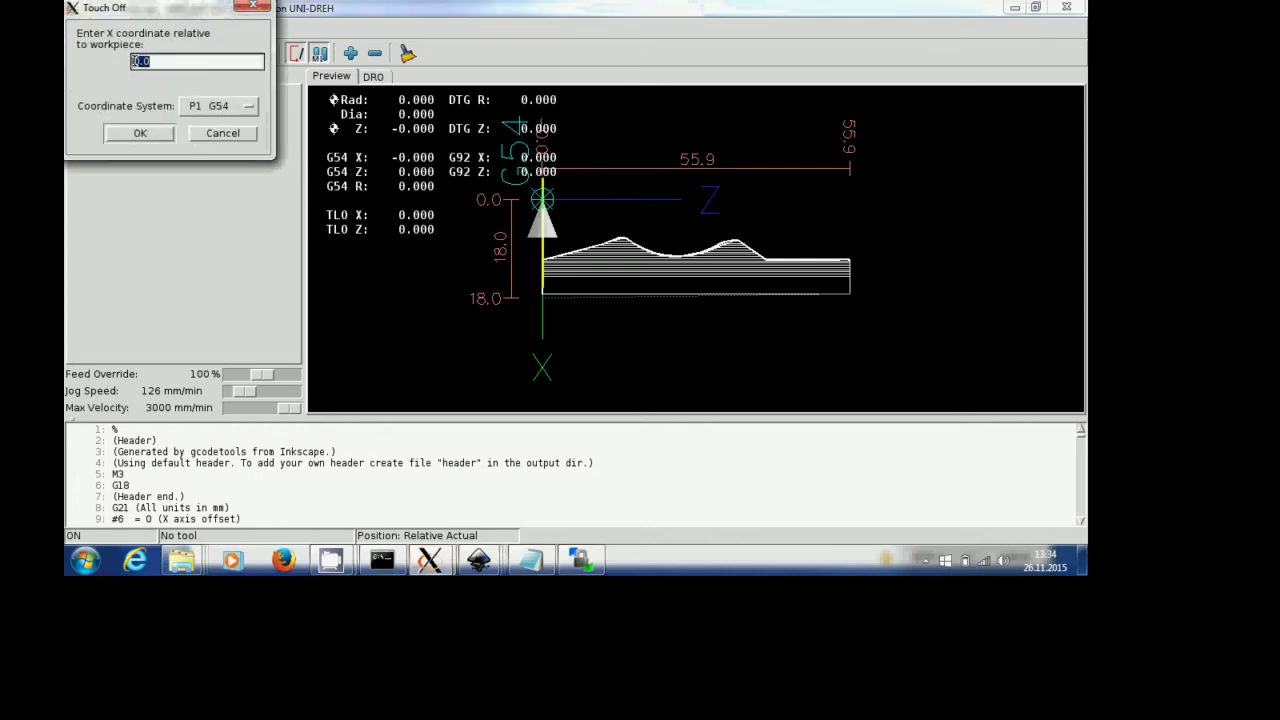
pyautogui.write('14')
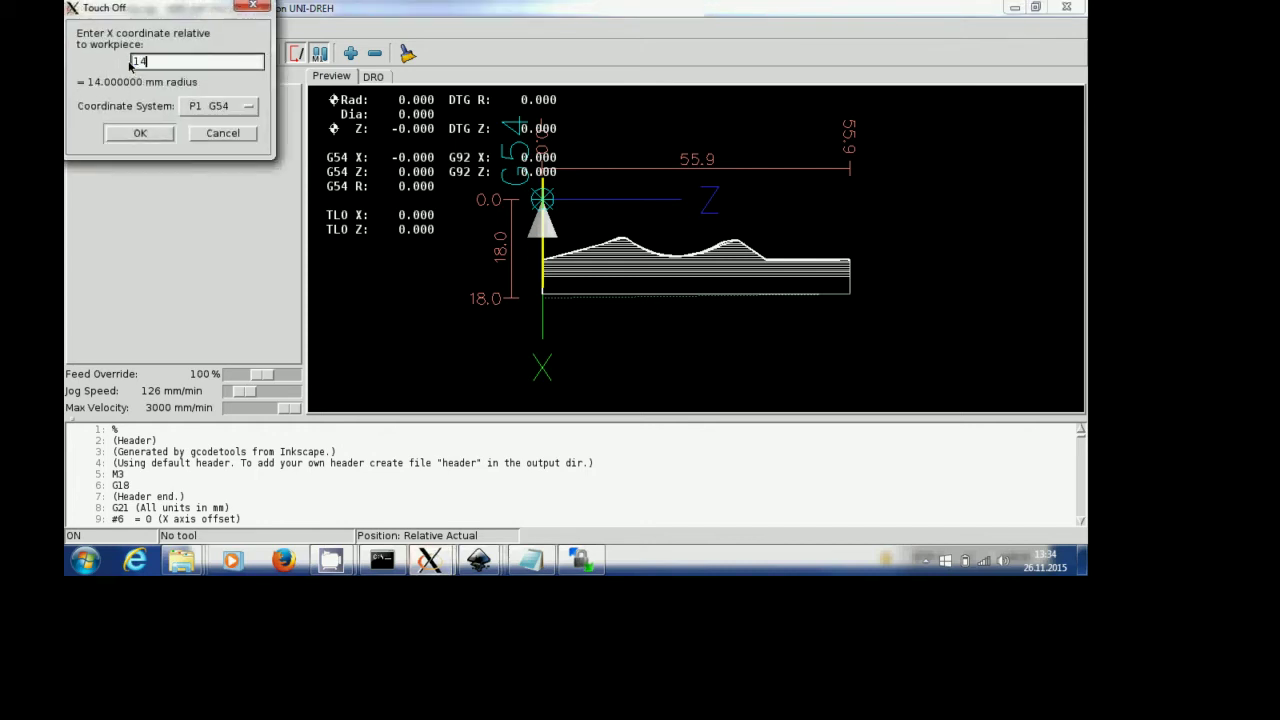